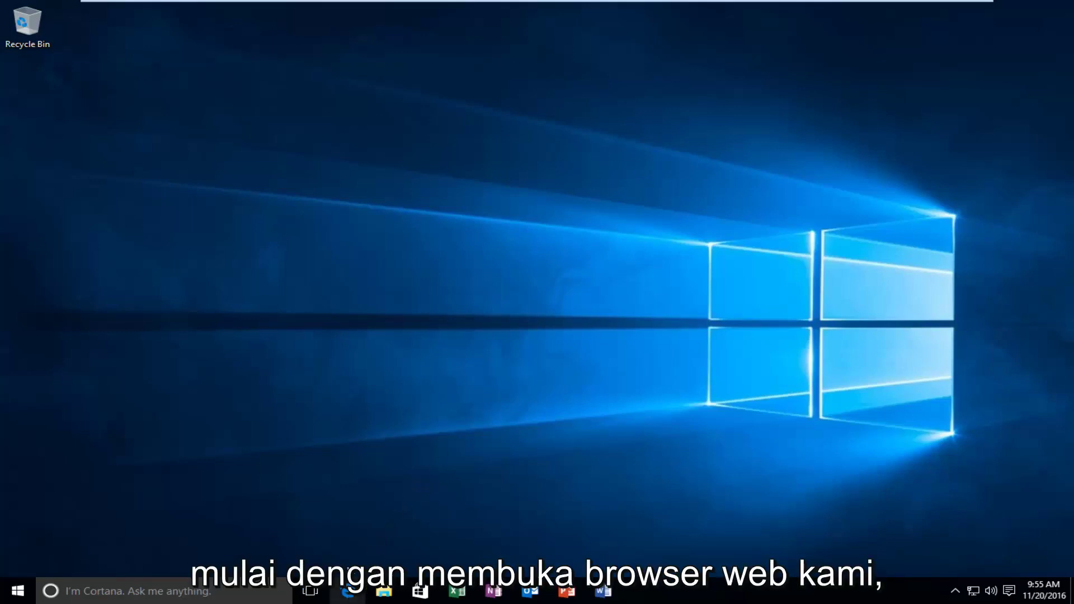
- Search Google for 'directx' in a maximized Edge window
left_click(348, 591)
left_click(994, 77)
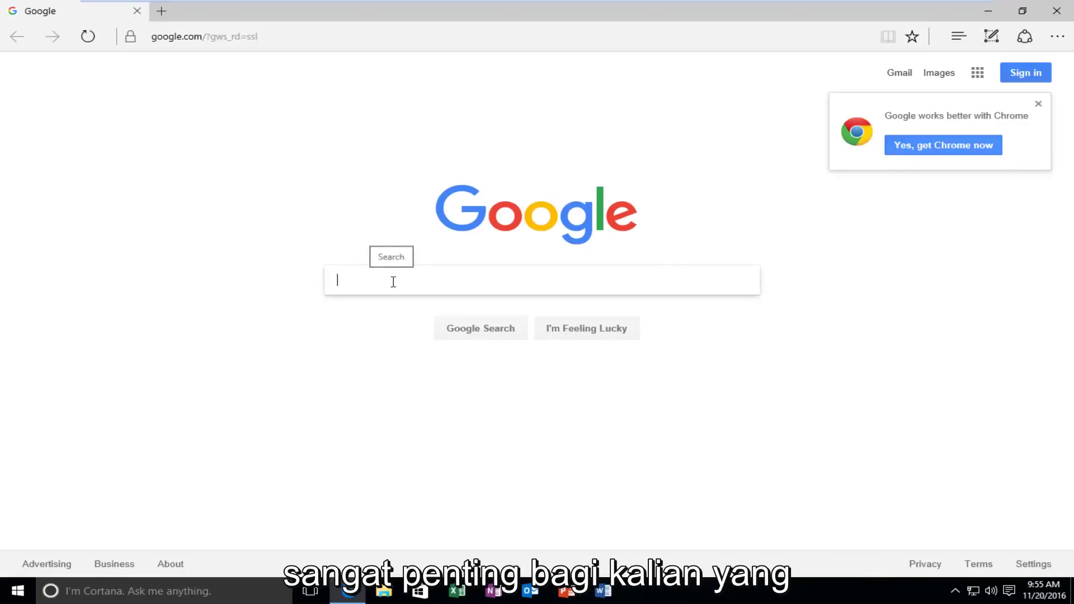
type("di")
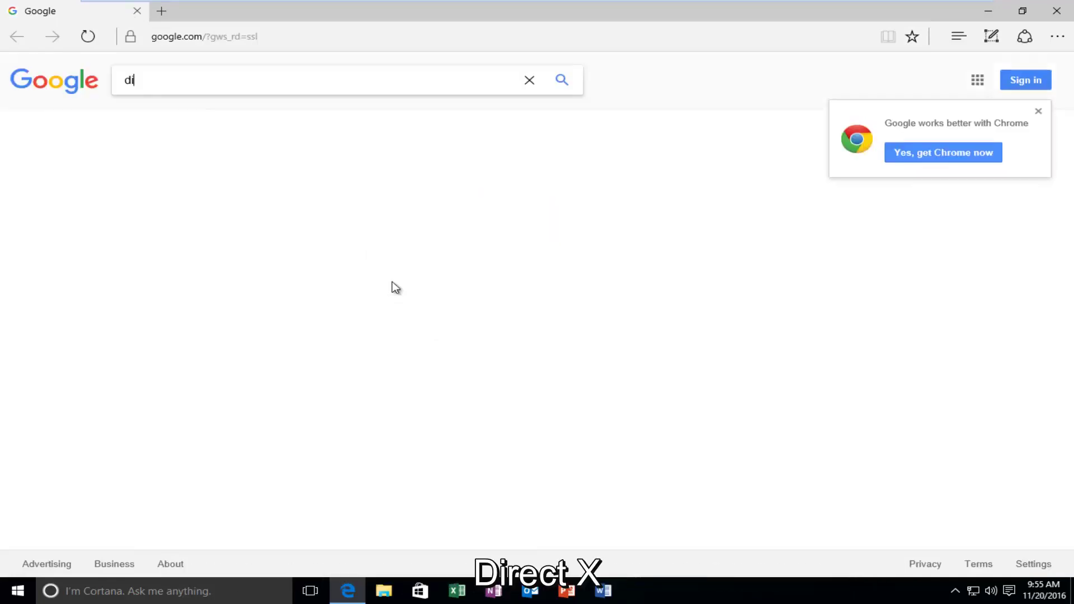
type("rectx")
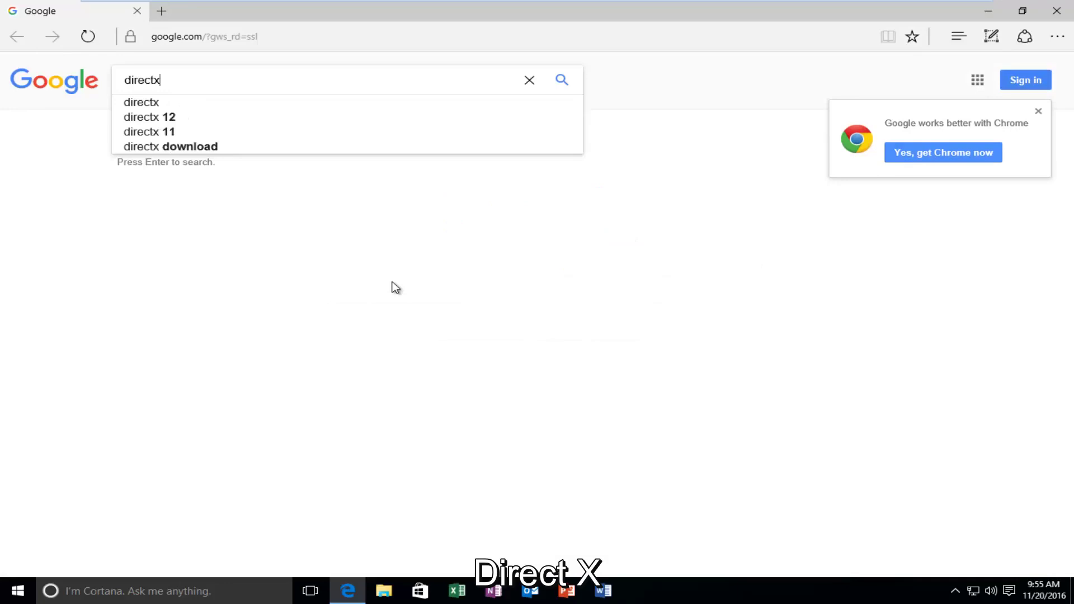
key("Return")
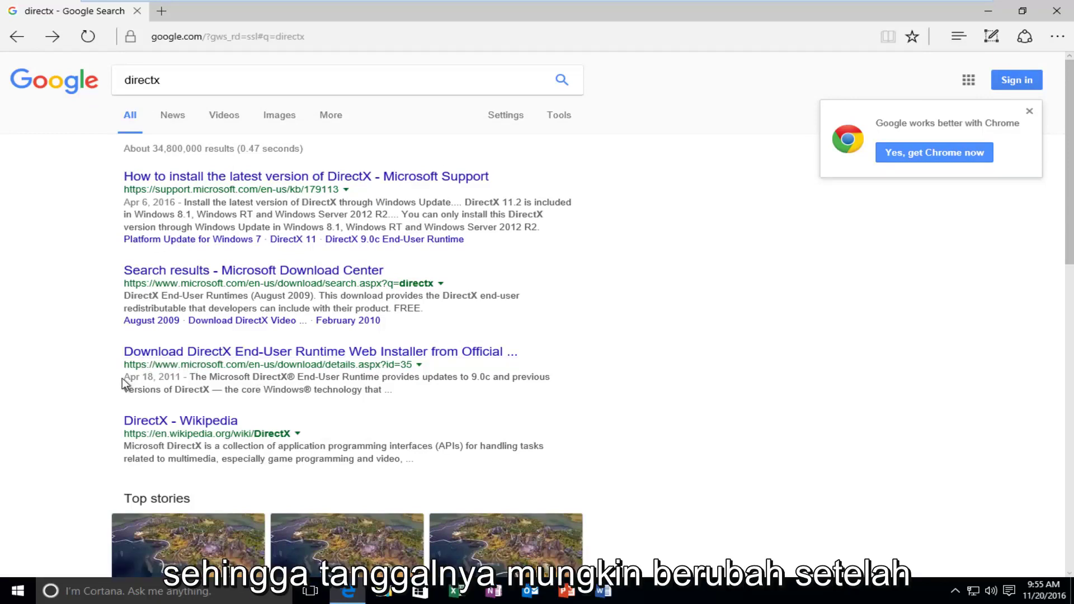
- Open the Microsoft DirectX End-User Runtime Web Installer page from the results
left_click(193, 379)
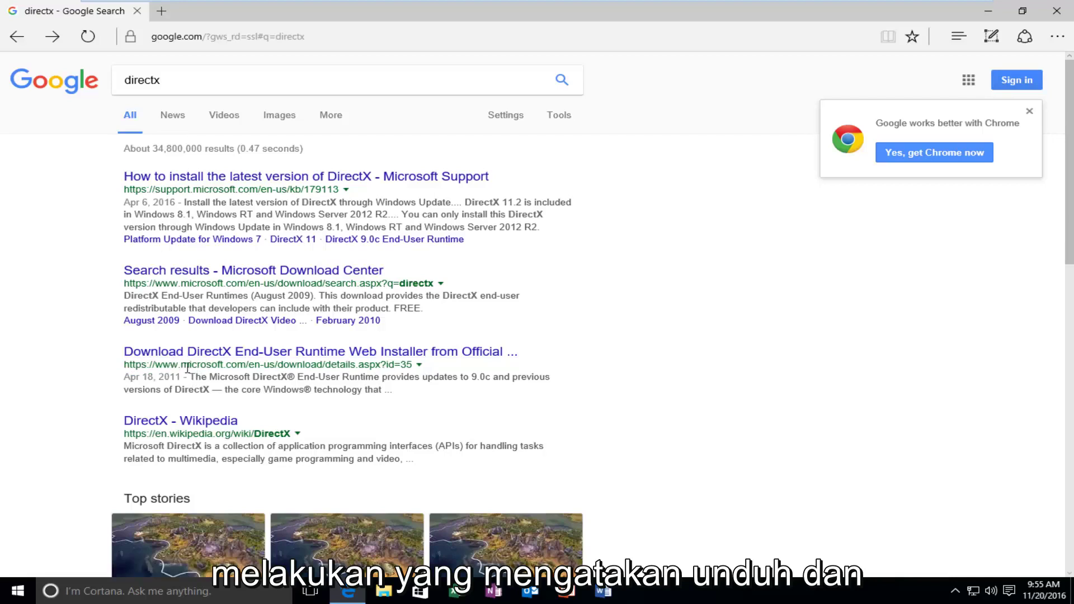
left_click_drag(182, 366, 245, 366)
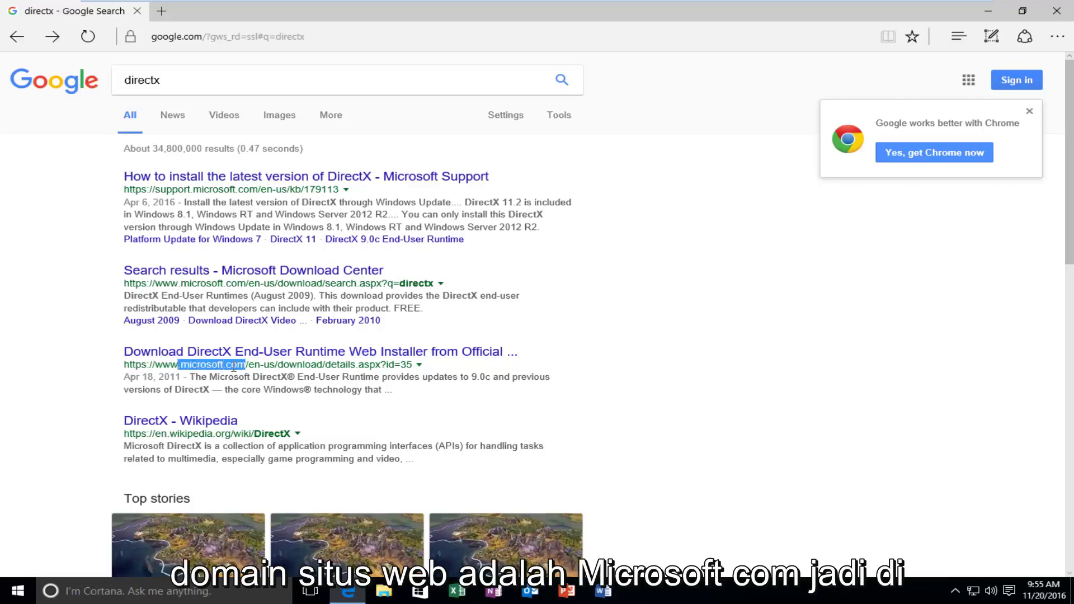
left_click(187, 356)
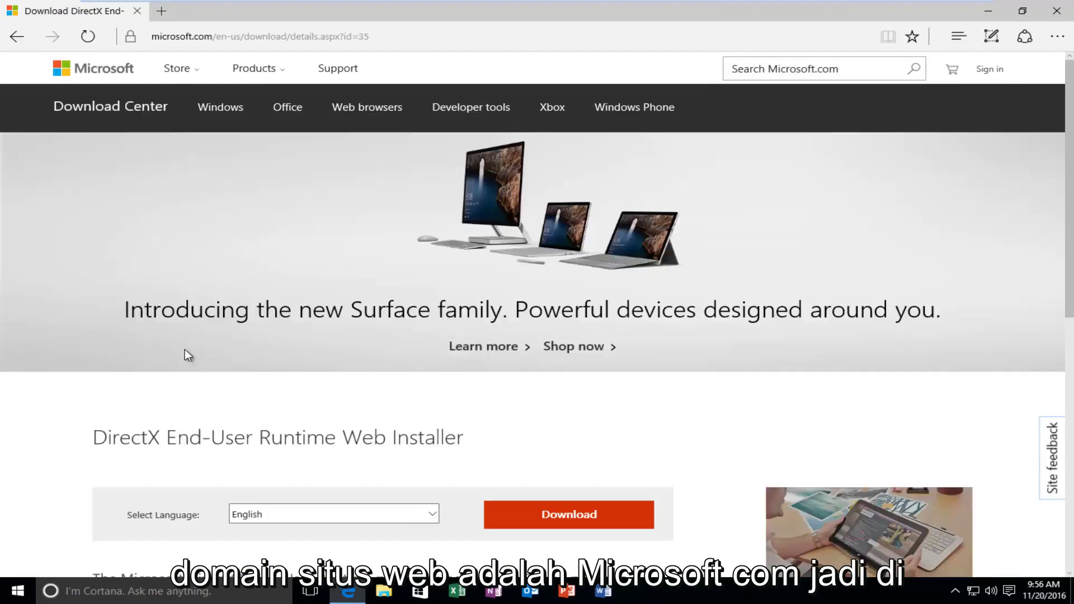
scroll(183, 351, "down", 3)
scroll(294, 277, "down", 1)
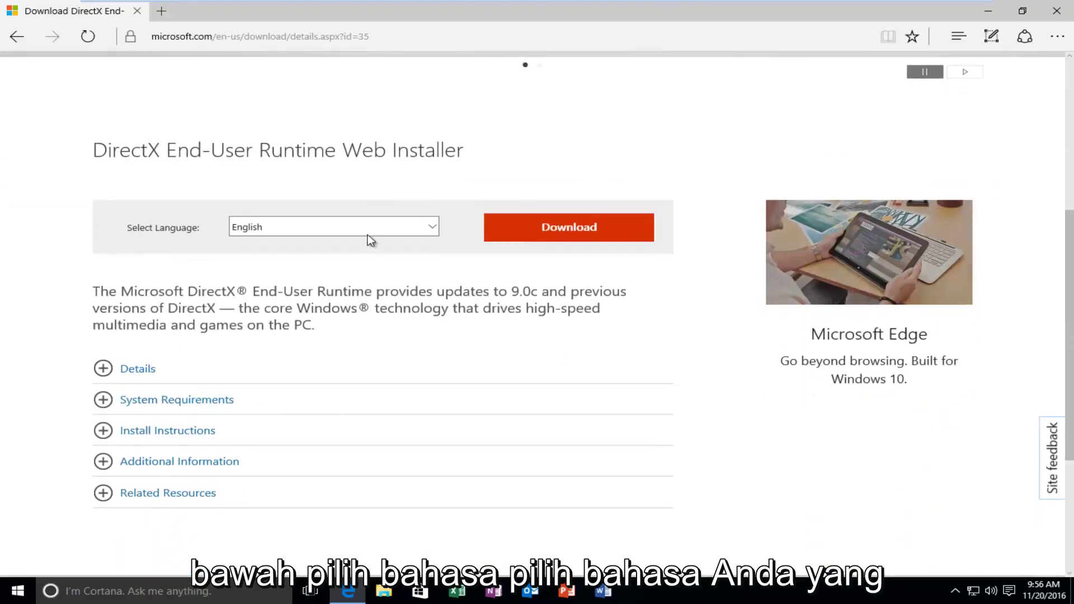
- Download dxwebsetup.exe in English, declining the MSN homepage extra download
left_click(285, 228)
left_click(419, 226)
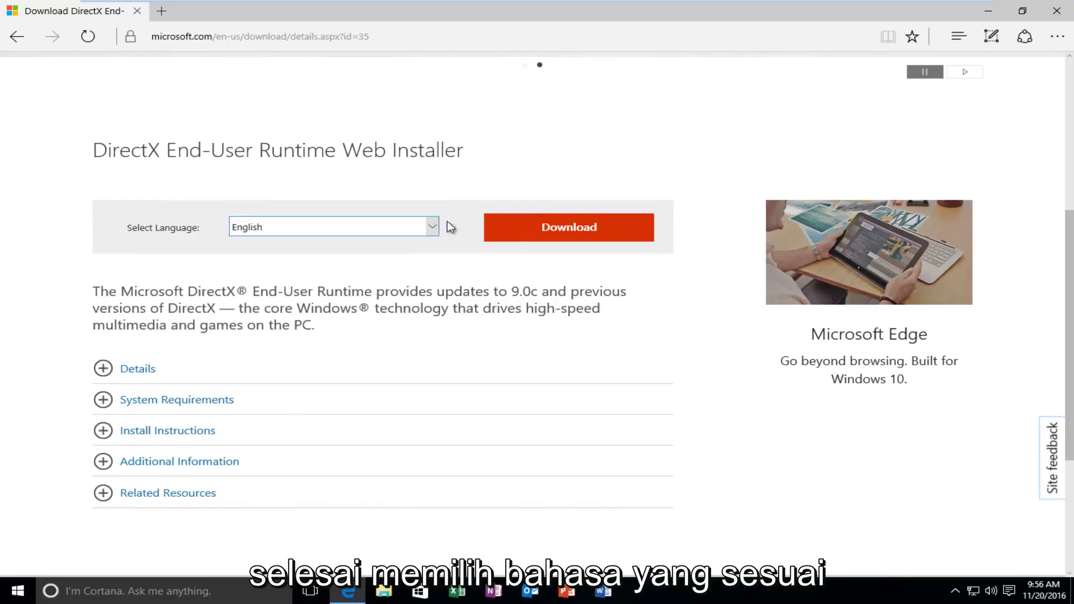
left_click(552, 229)
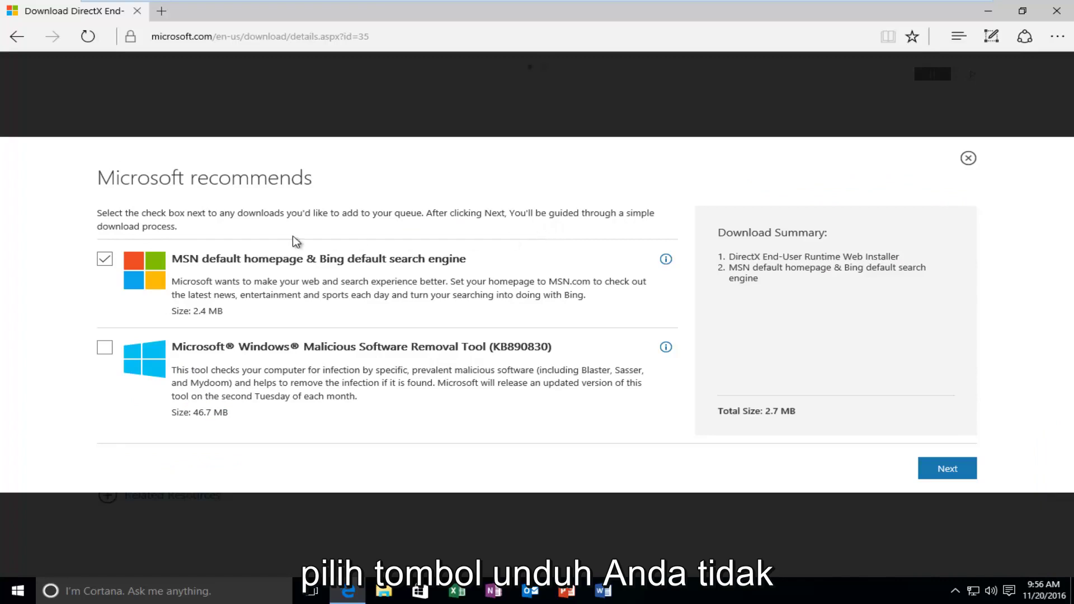
left_click(104, 260)
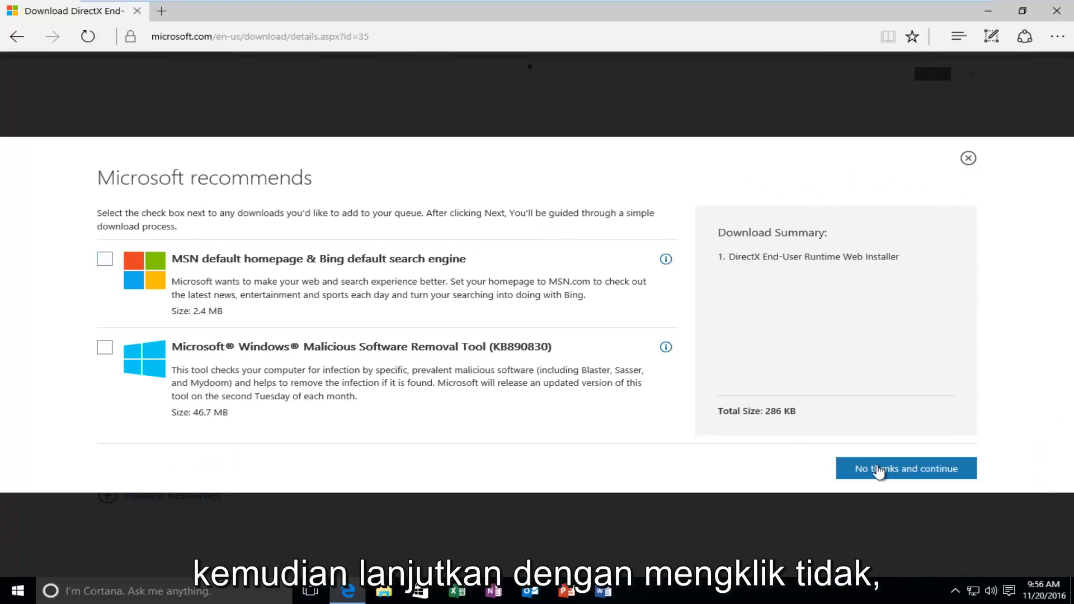
left_click(877, 473)
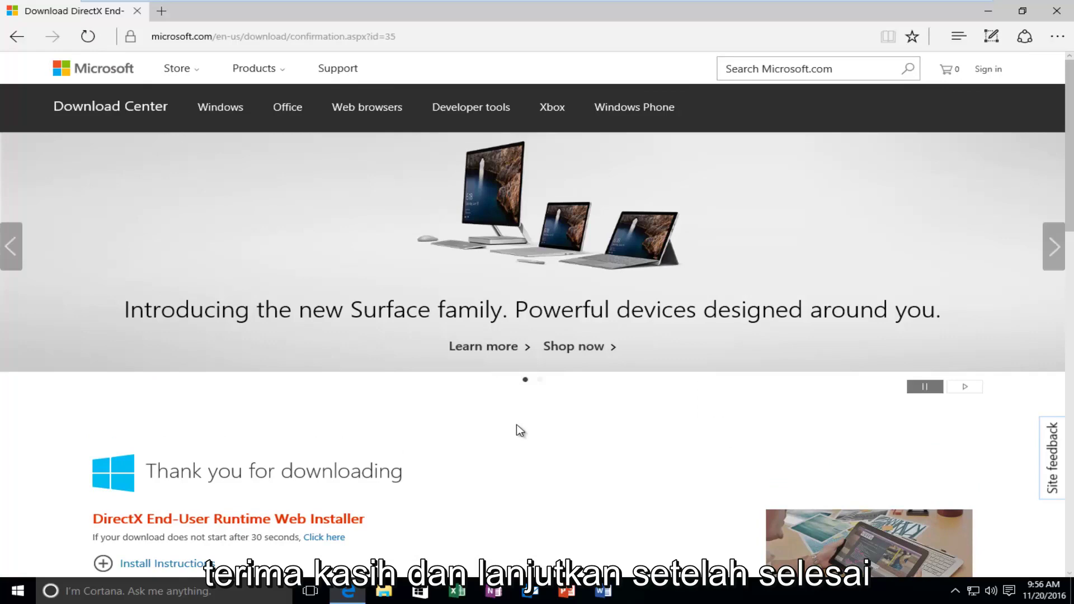
scroll(516, 430, "down", 3)
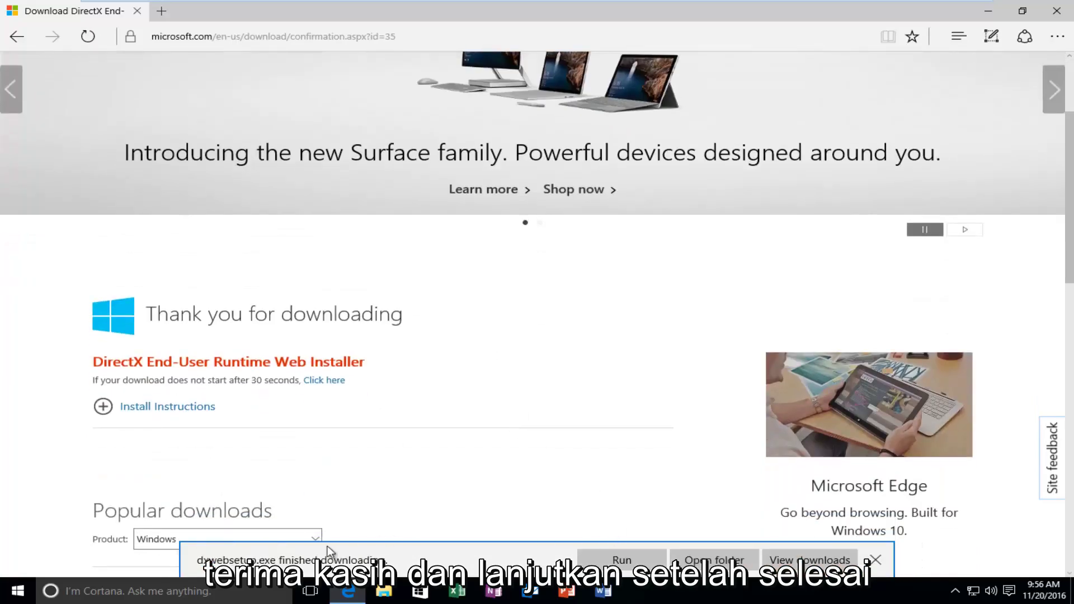
- Run dxwebsetup.exe with admin approval, accept the licence and decline the Bing Bar
left_click(621, 560)
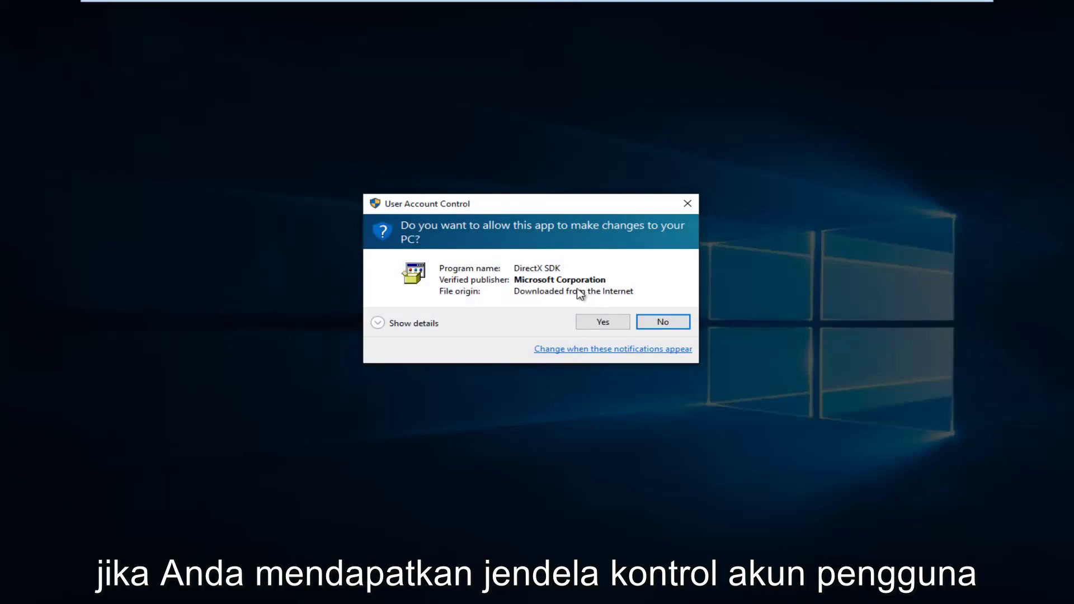
left_click(598, 324)
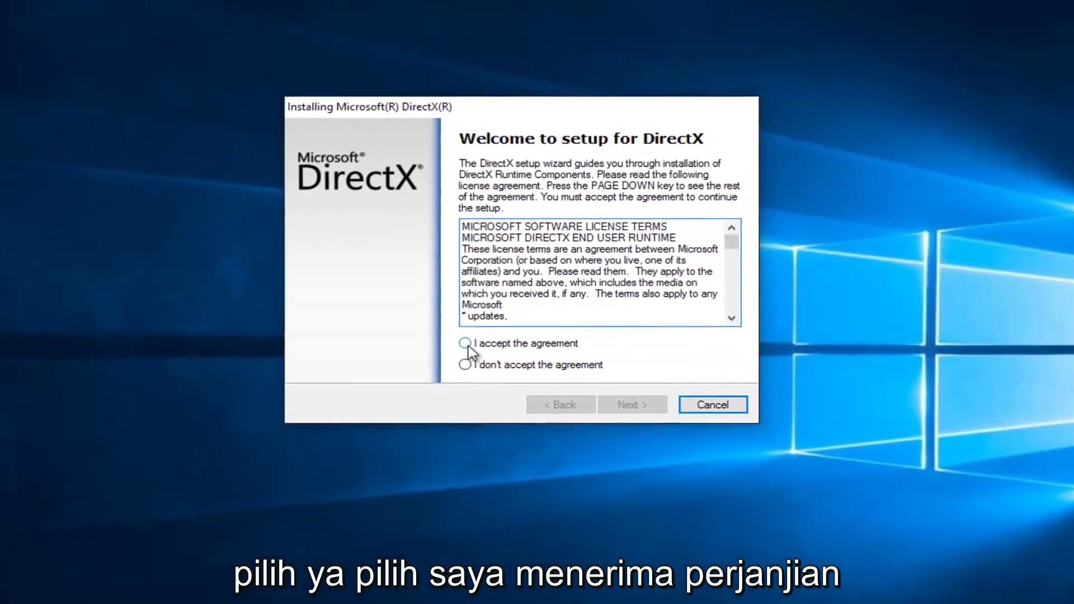
left_click(464, 341)
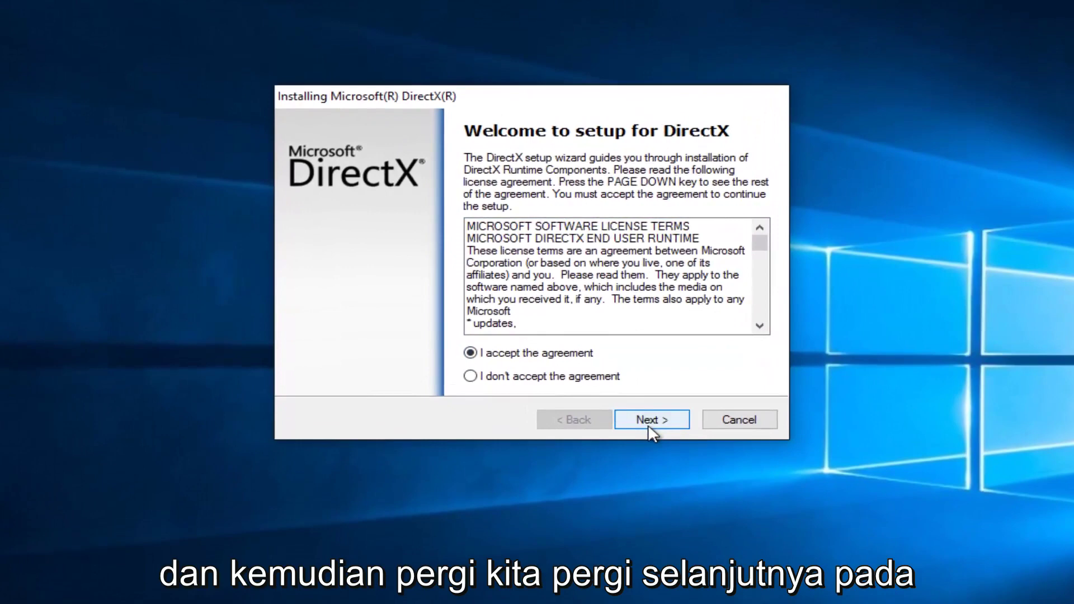
left_click(645, 417)
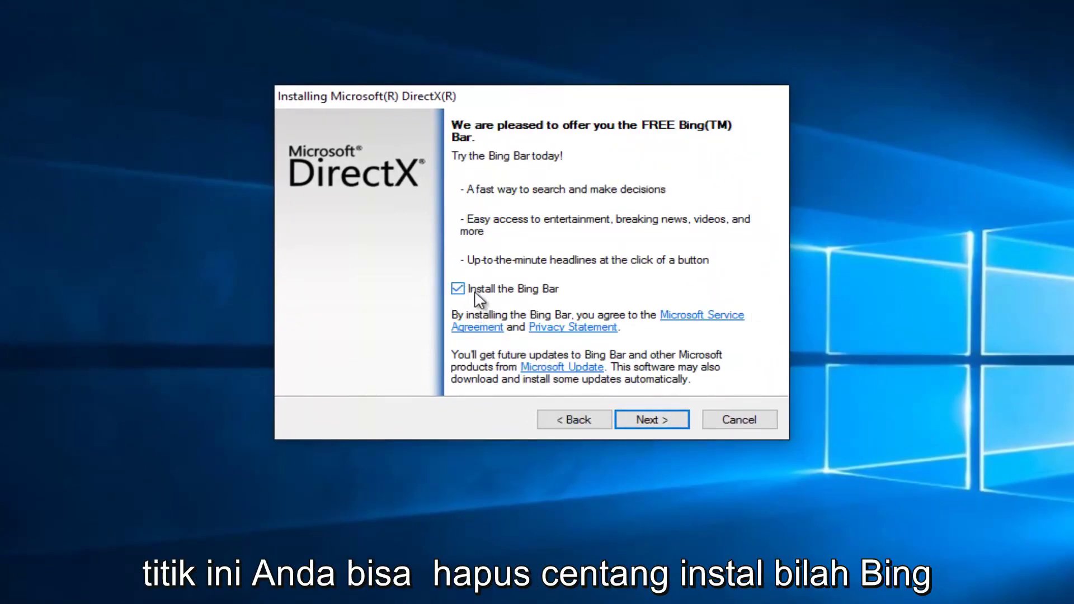
left_click(458, 289)
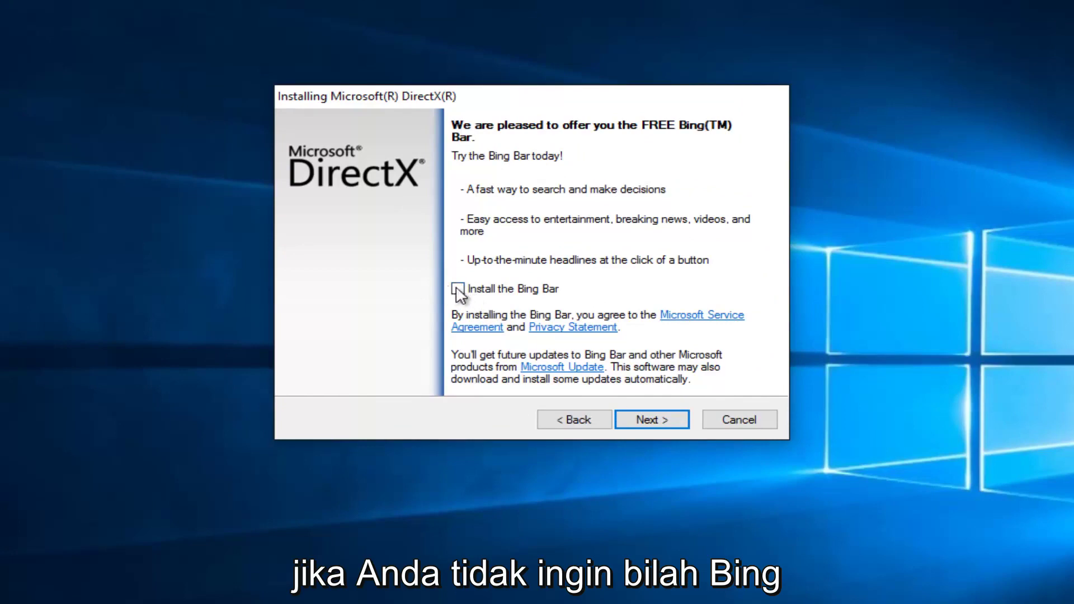
left_click(651, 420)
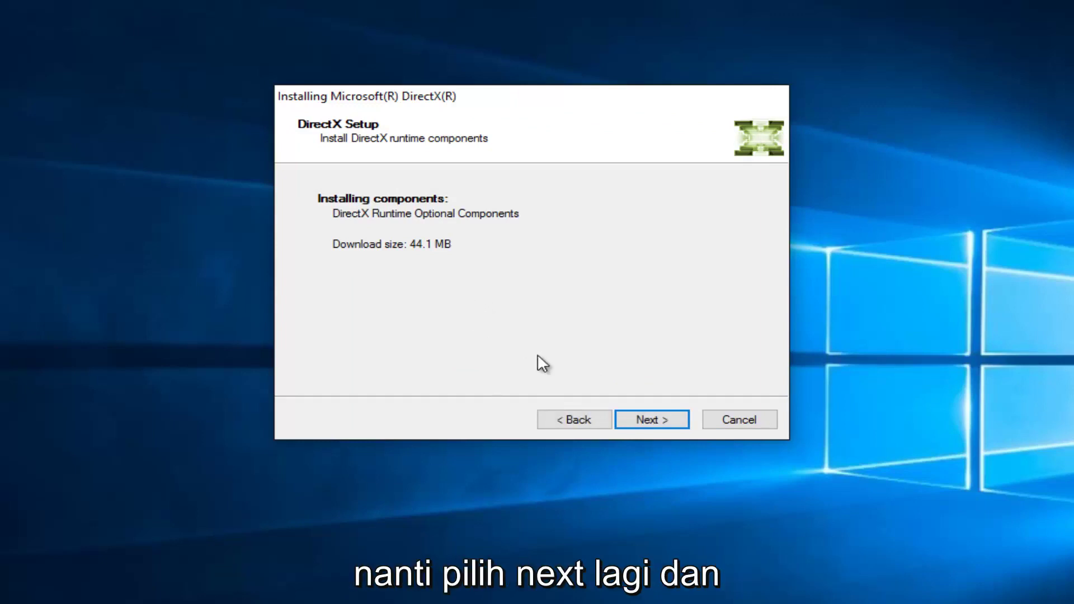
- Install the 44.1 MB DirectX Runtime Optional Components and finish the wizard
left_click(667, 421)
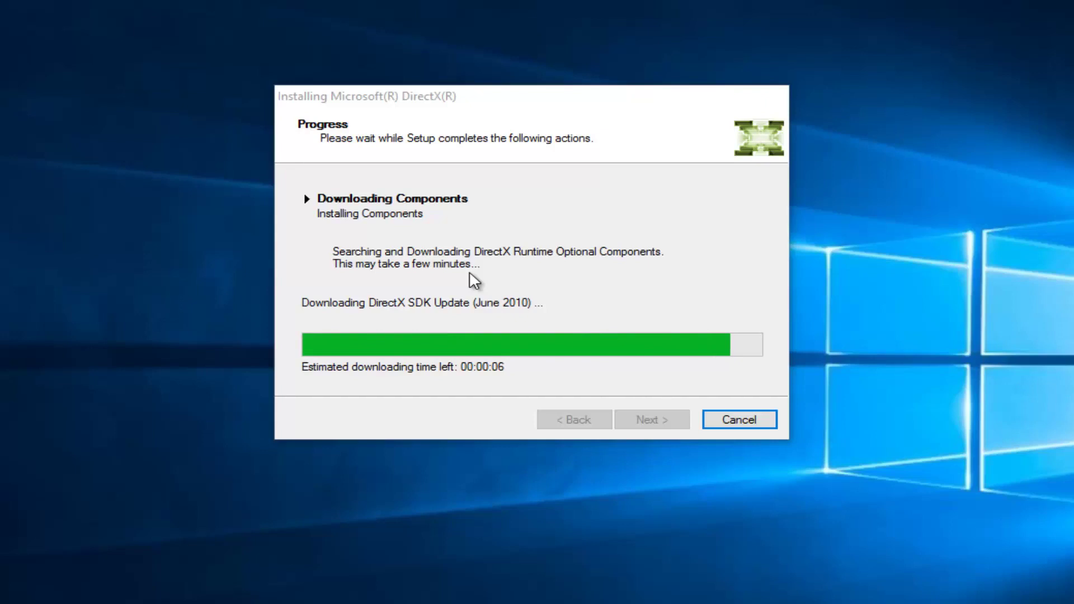
left_click(472, 281)
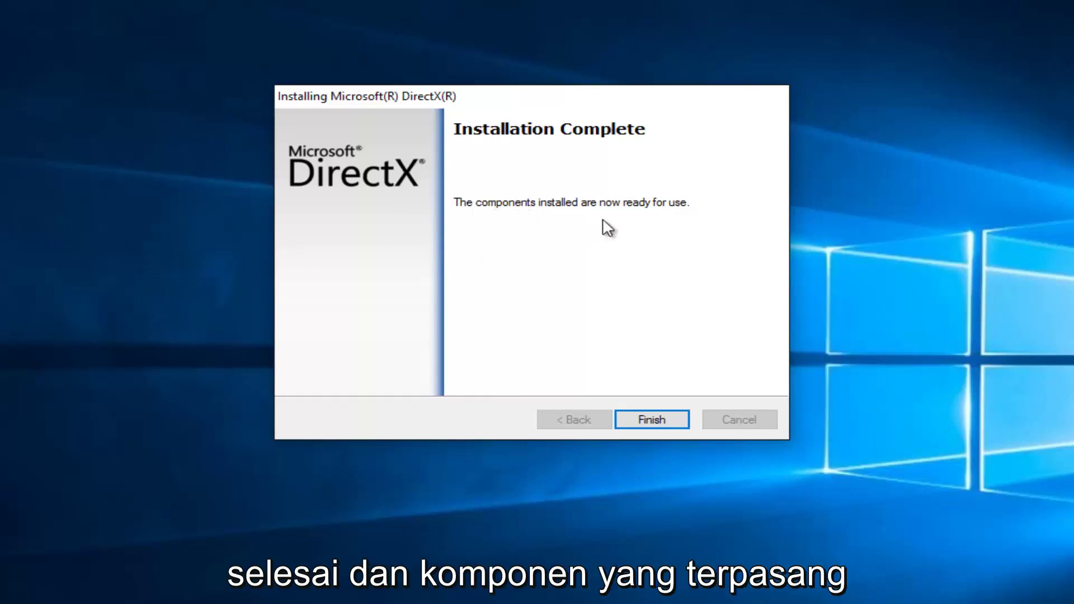
left_click(655, 424)
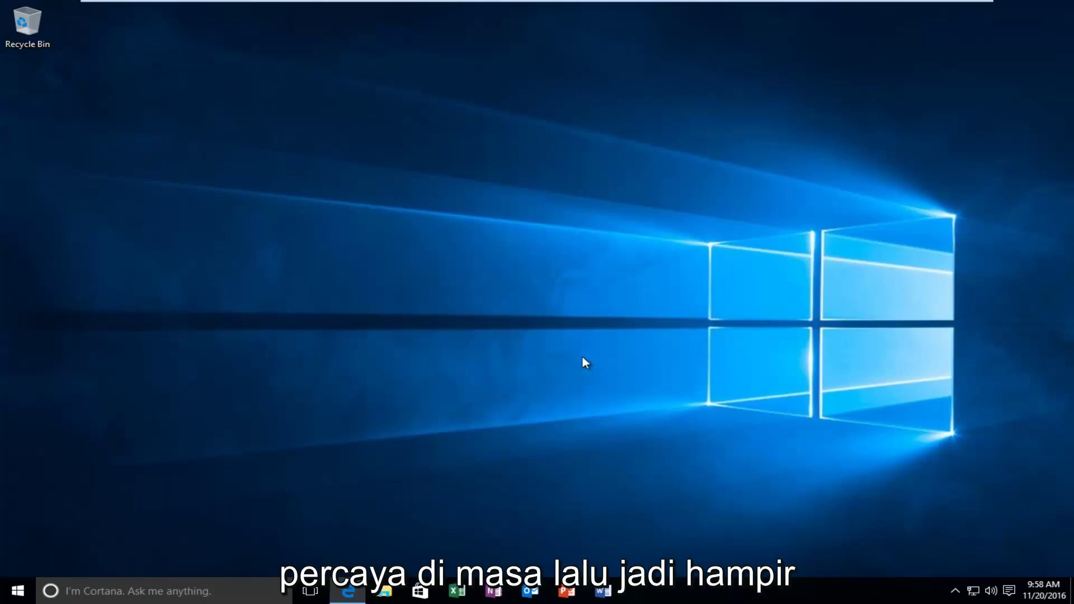
- Bring Edge back to the front and go to google.com
left_click(347, 591)
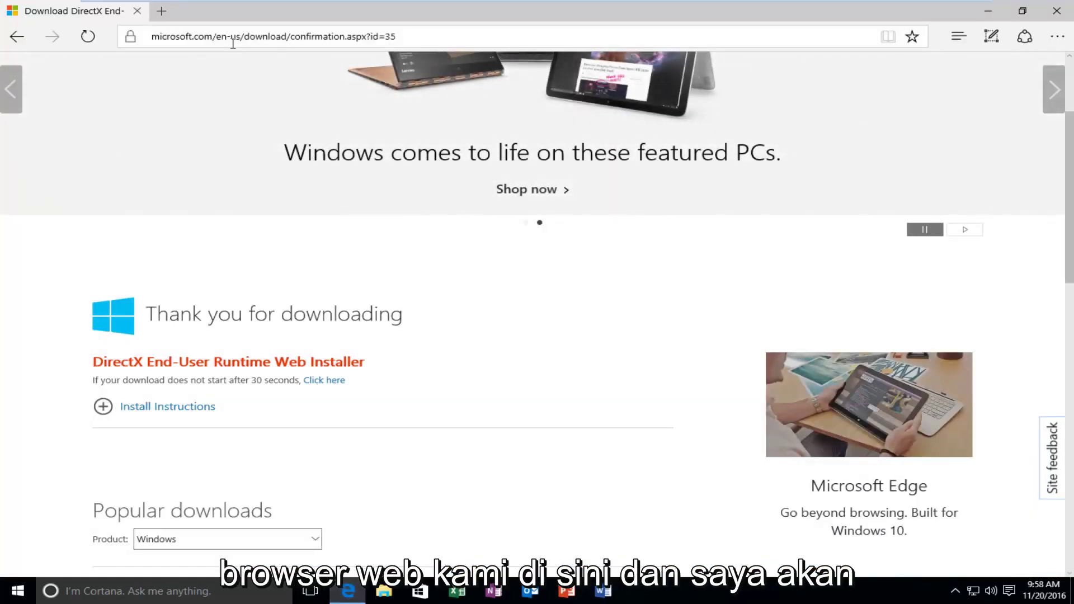
left_click(233, 40)
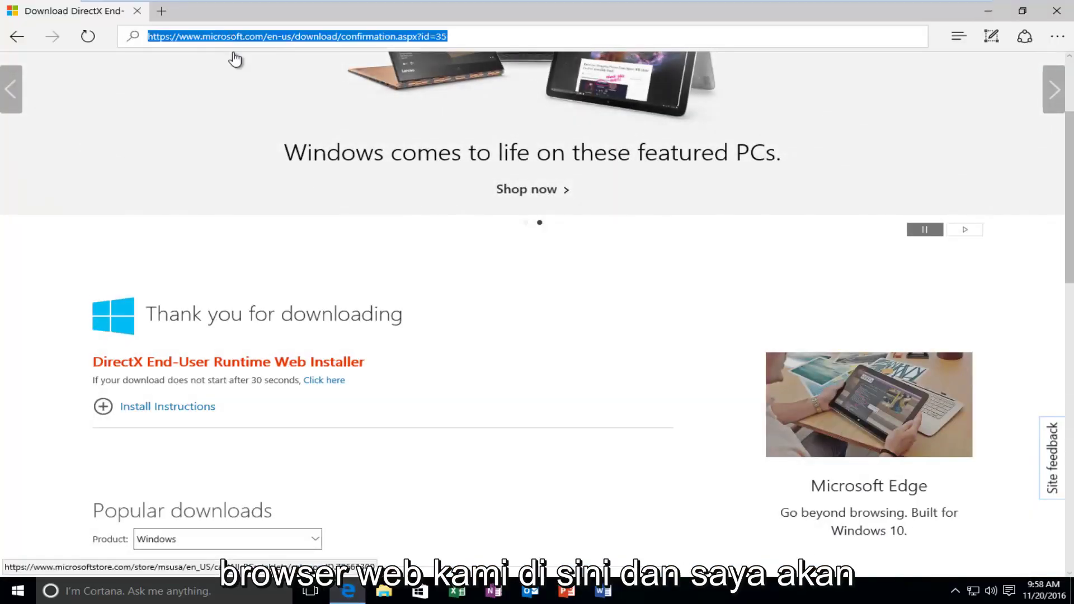
type("google.com")
key("Return")
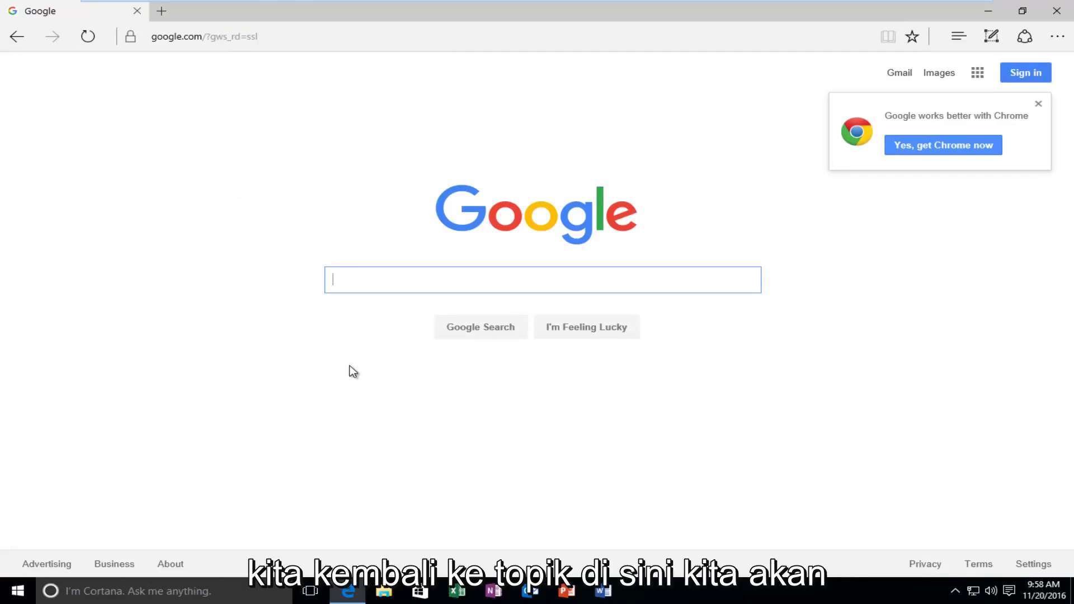
type("d")
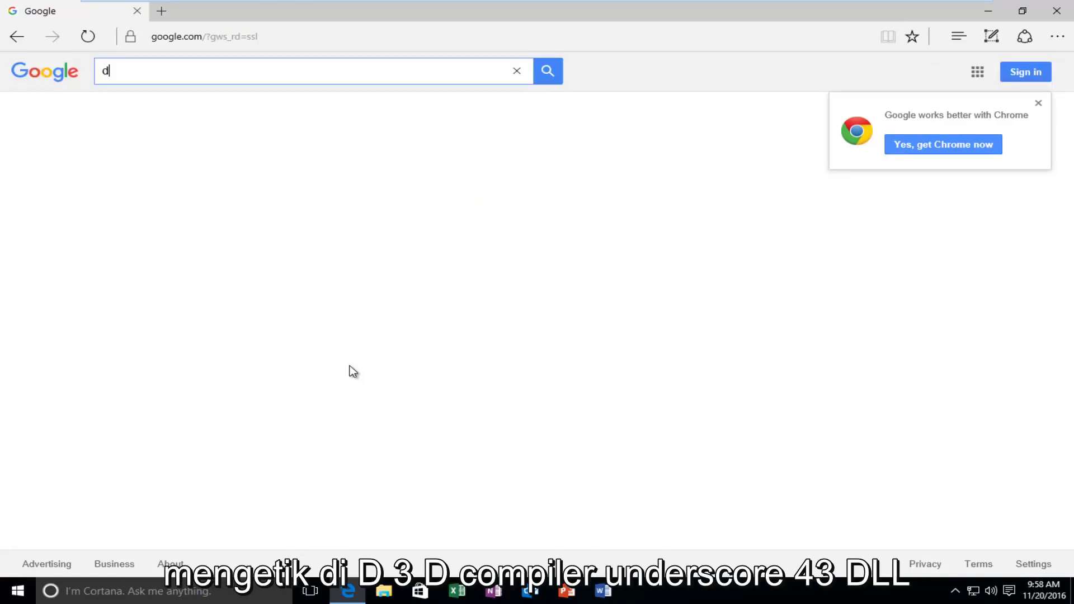
type("3dcom")
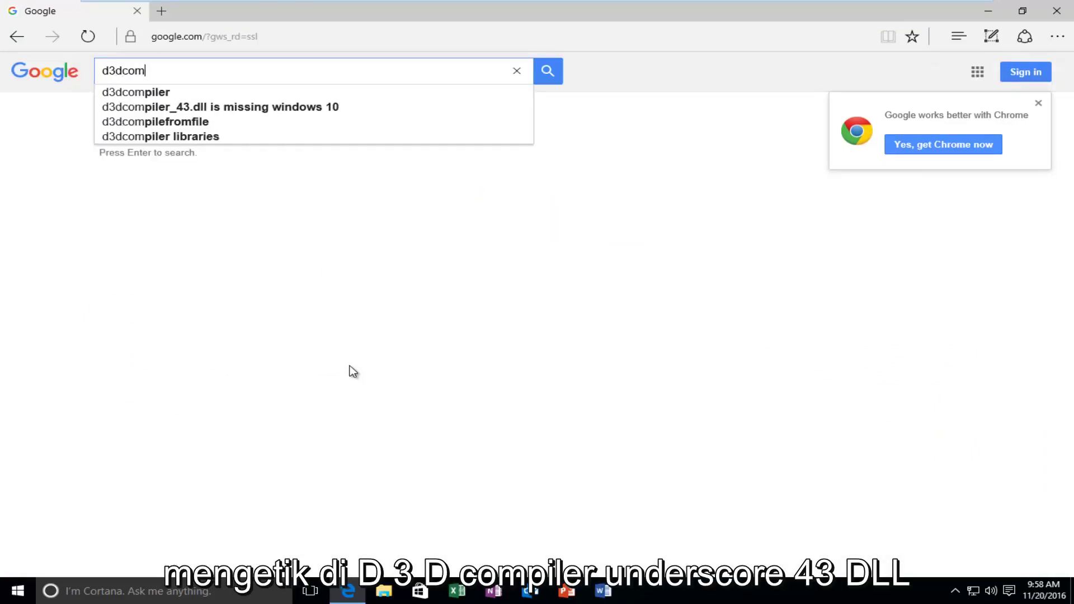
type("piler")
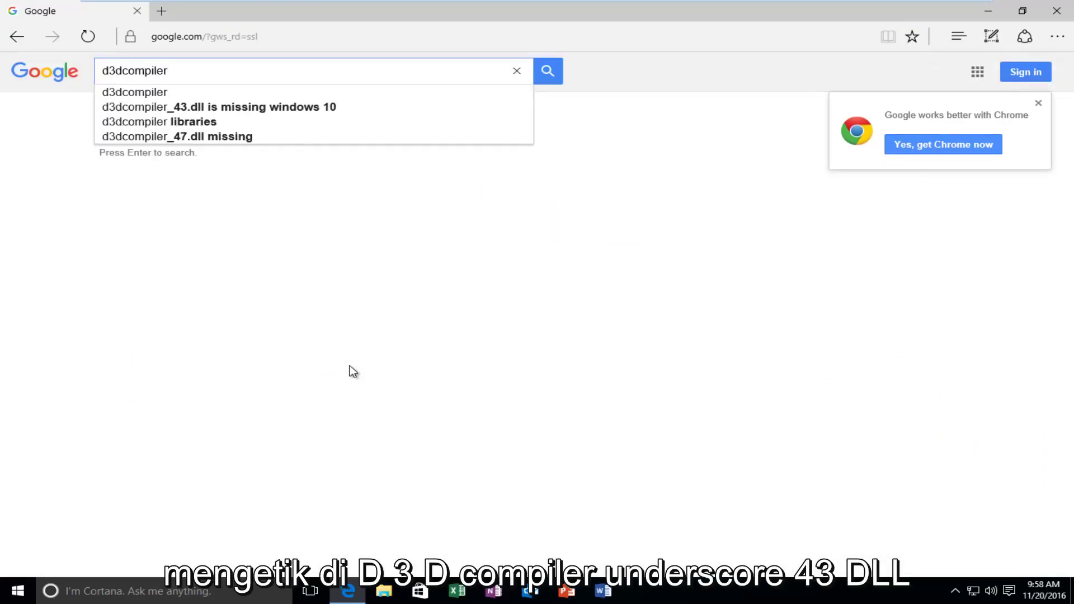
type("_43")
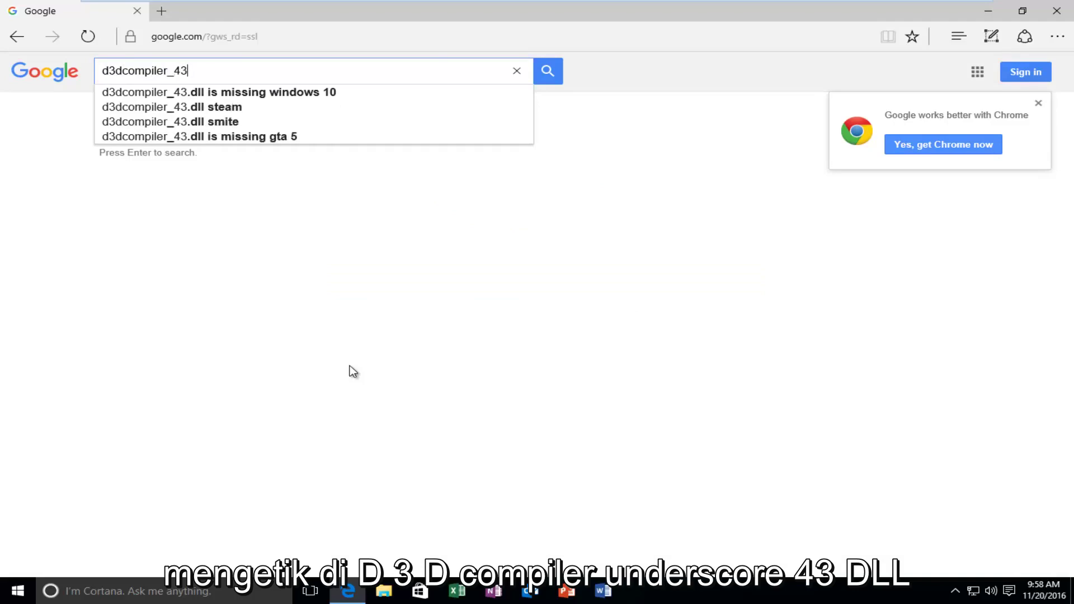
type(".dll downloa")
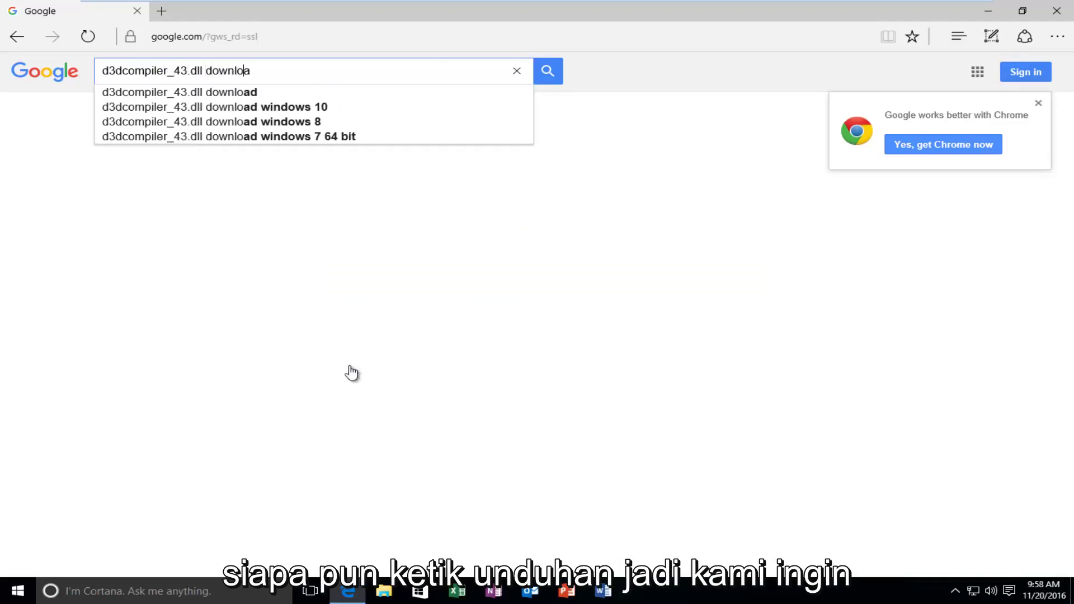
type("d")
- Search Google for d3dcompiler_43.dll and open the DLL-Files.com result
key("Return")
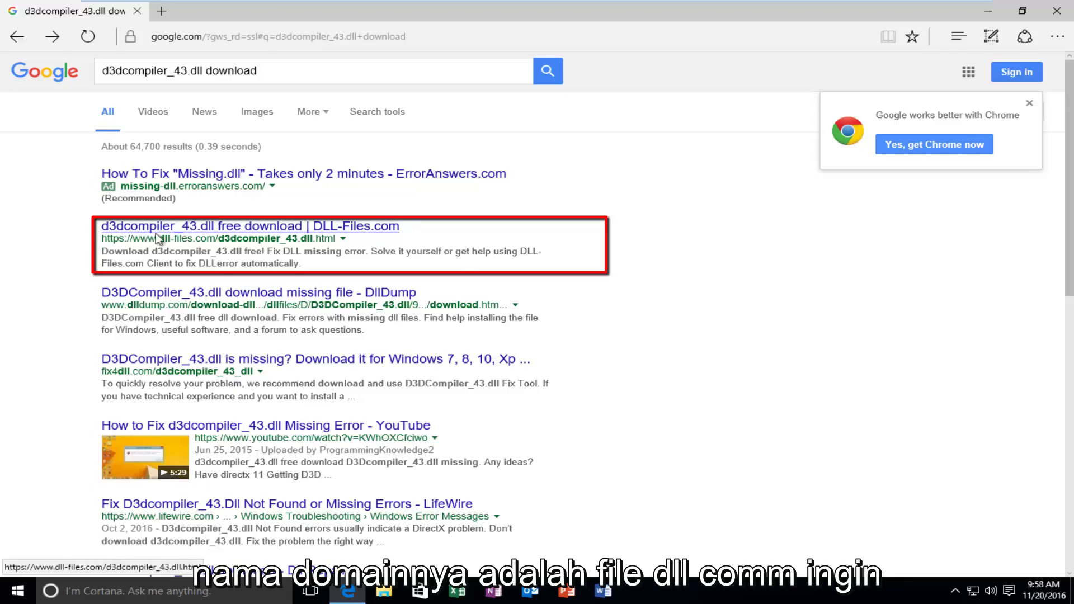
left_click(141, 227)
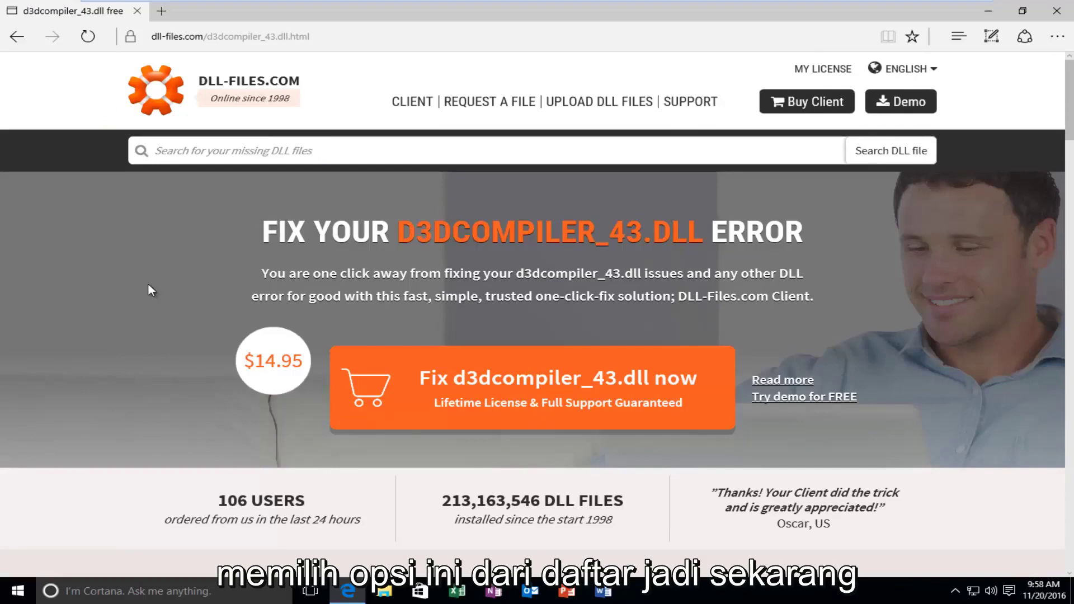
scroll(1071, 205, "down", 2)
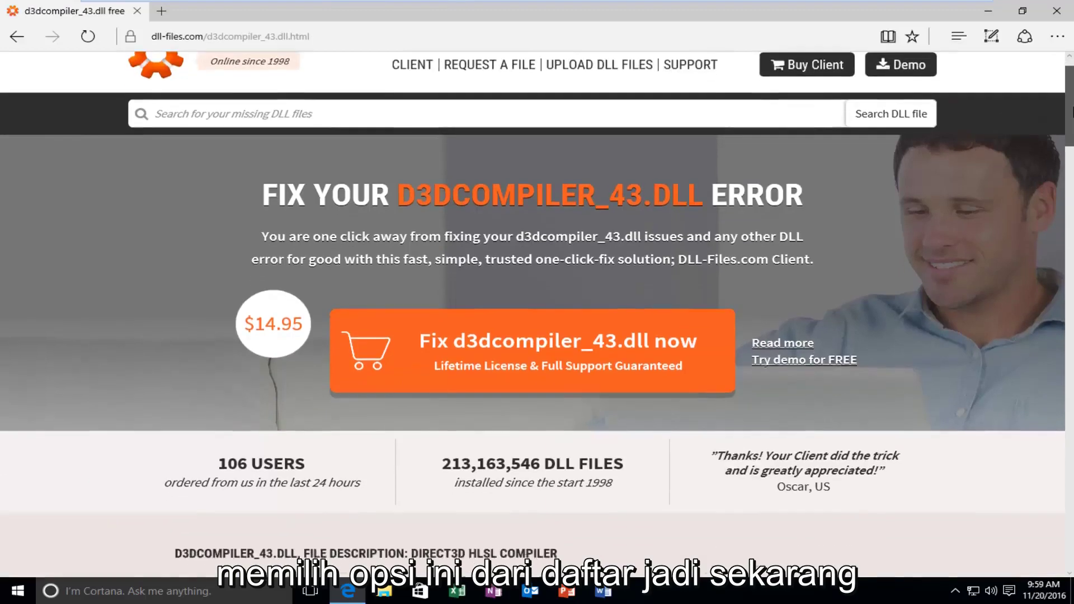
scroll(1071, 205, "down", 4)
scroll(1071, 205, "down", 3)
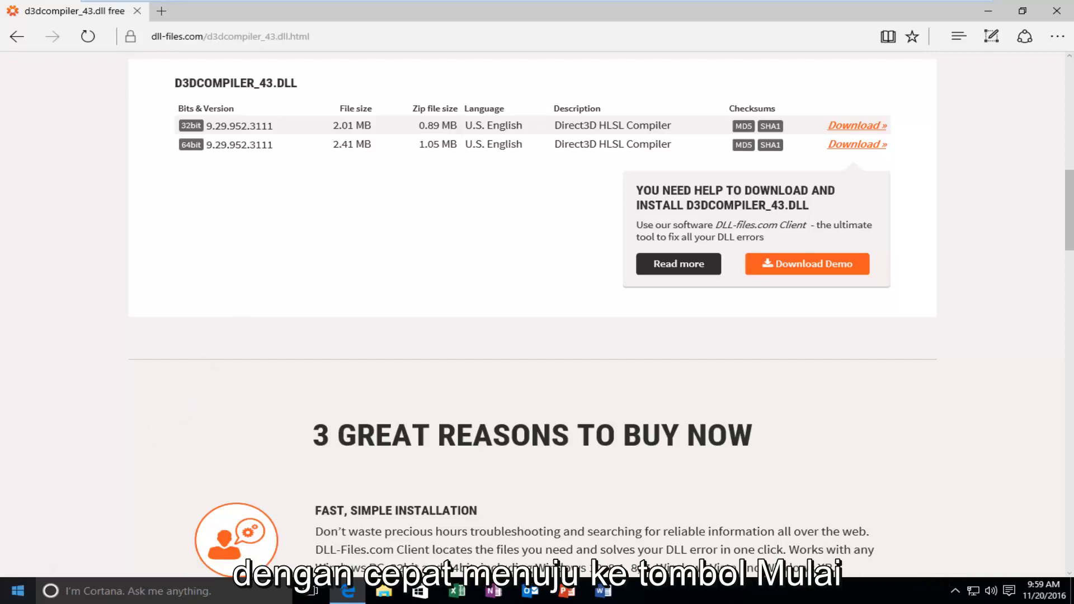
left_click(10, 592)
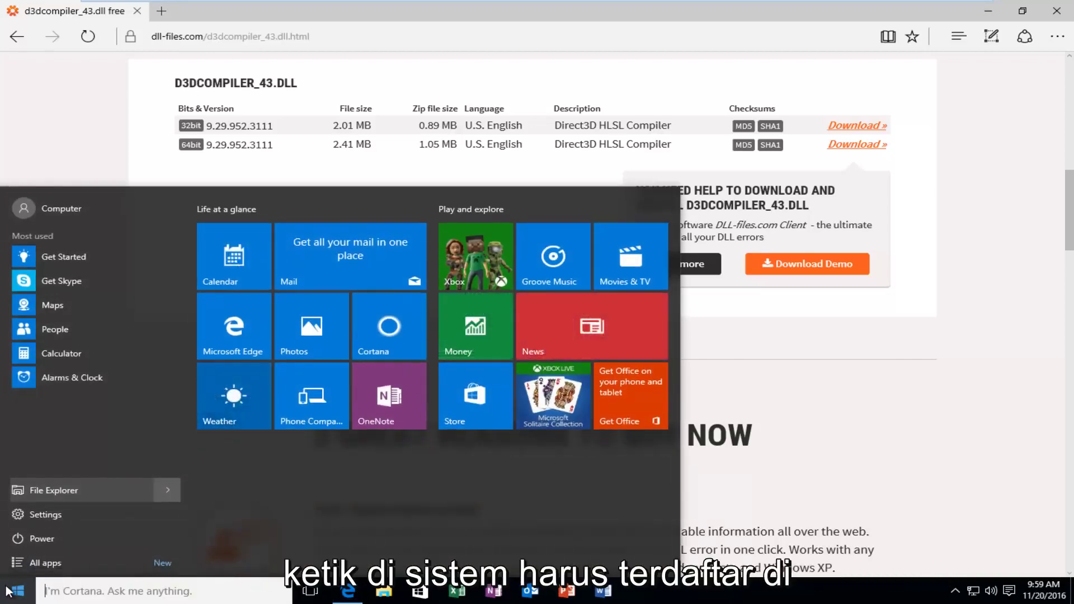
type("system")
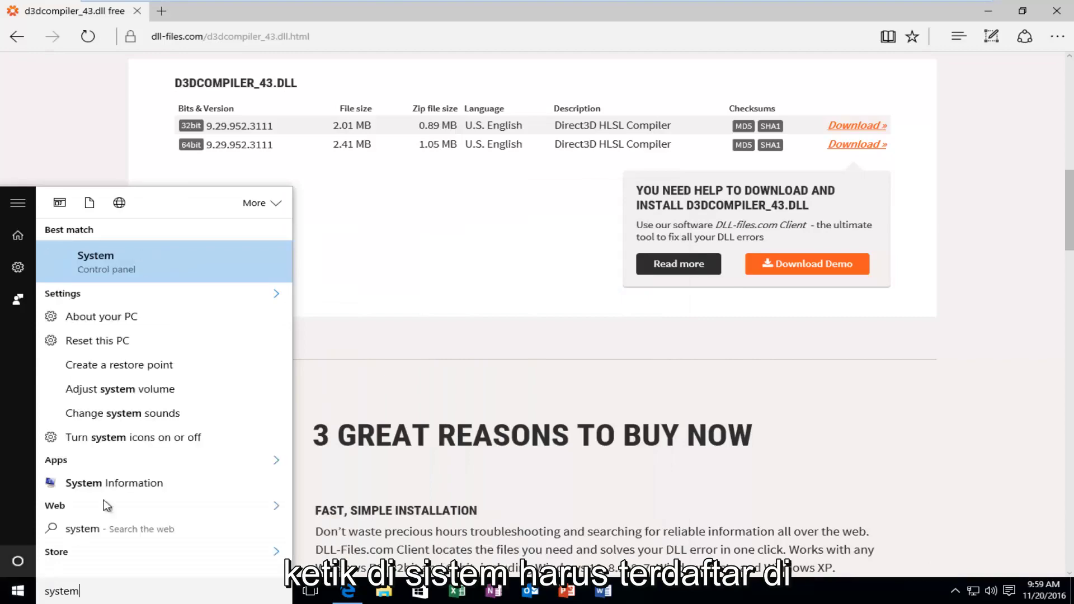
left_click(89, 271)
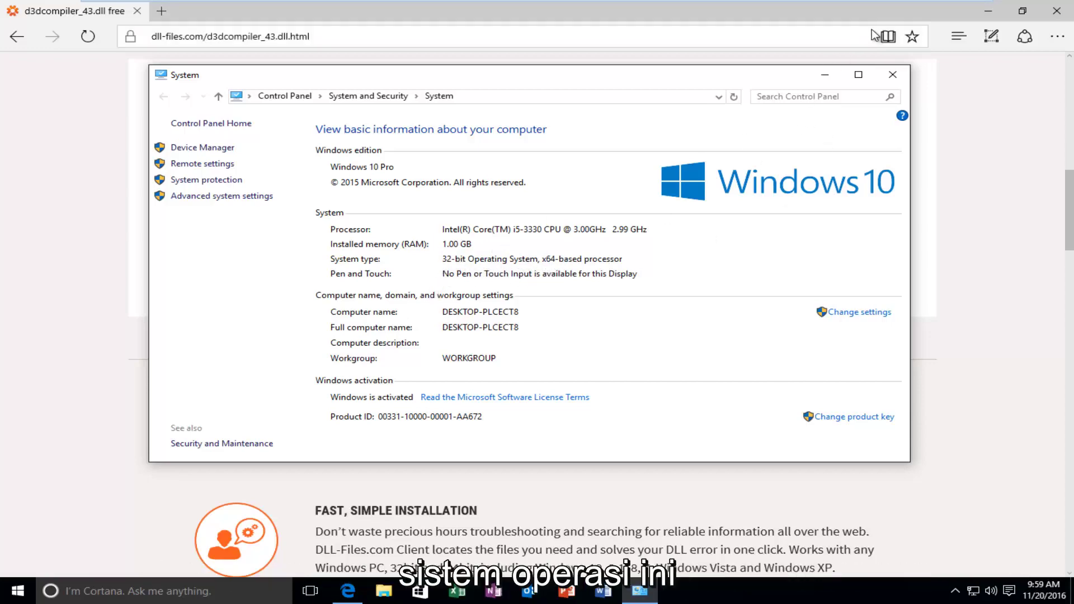
left_click(892, 80)
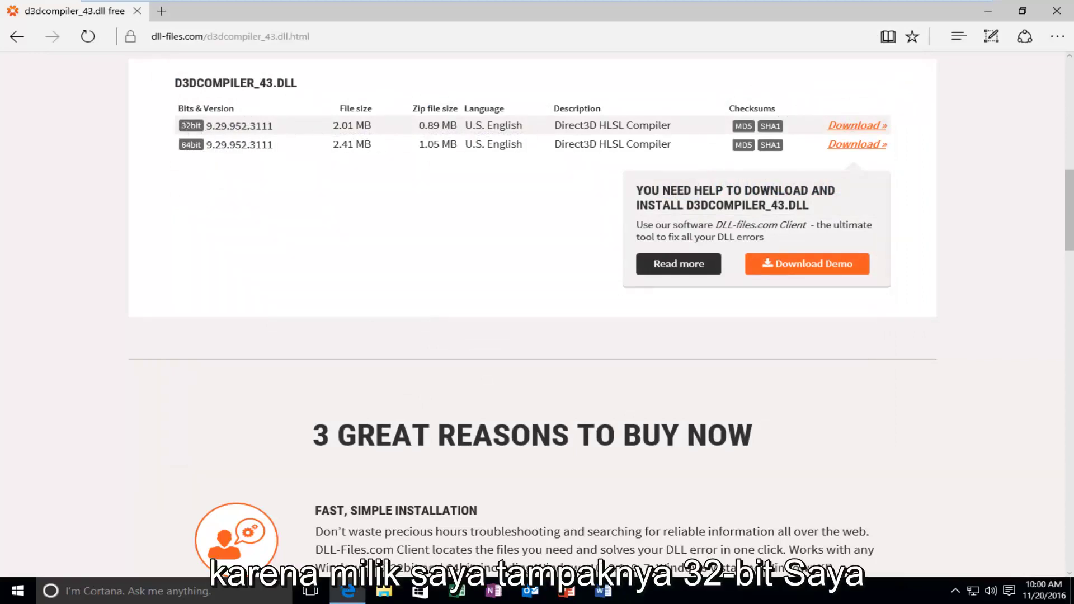
- Get the 32-bit d3dcompiler_43.zip from dll-files.com and show its download folder
left_click(840, 126)
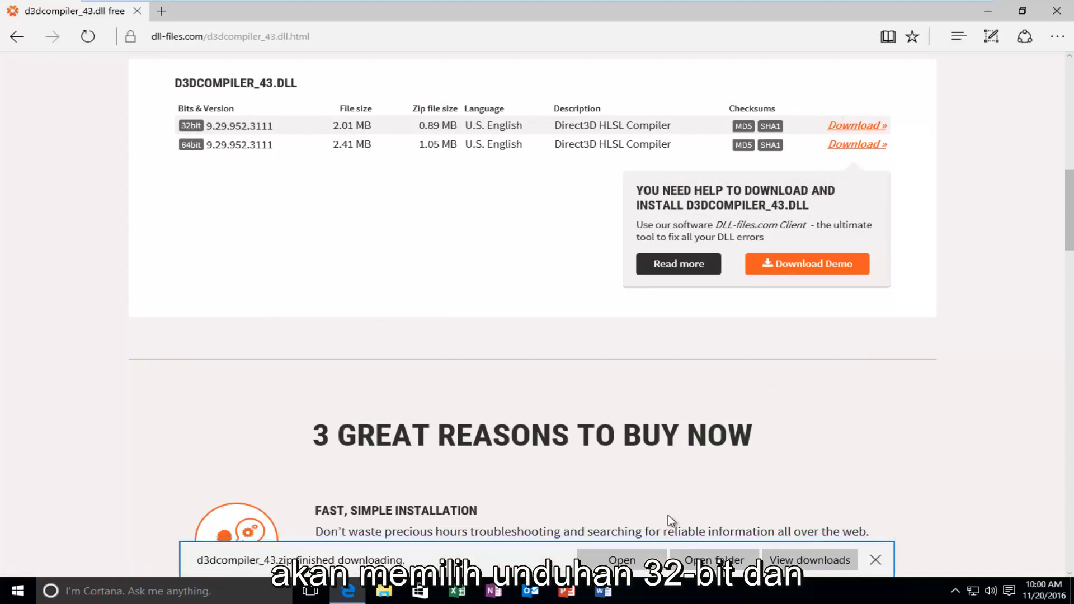
left_click(714, 559)
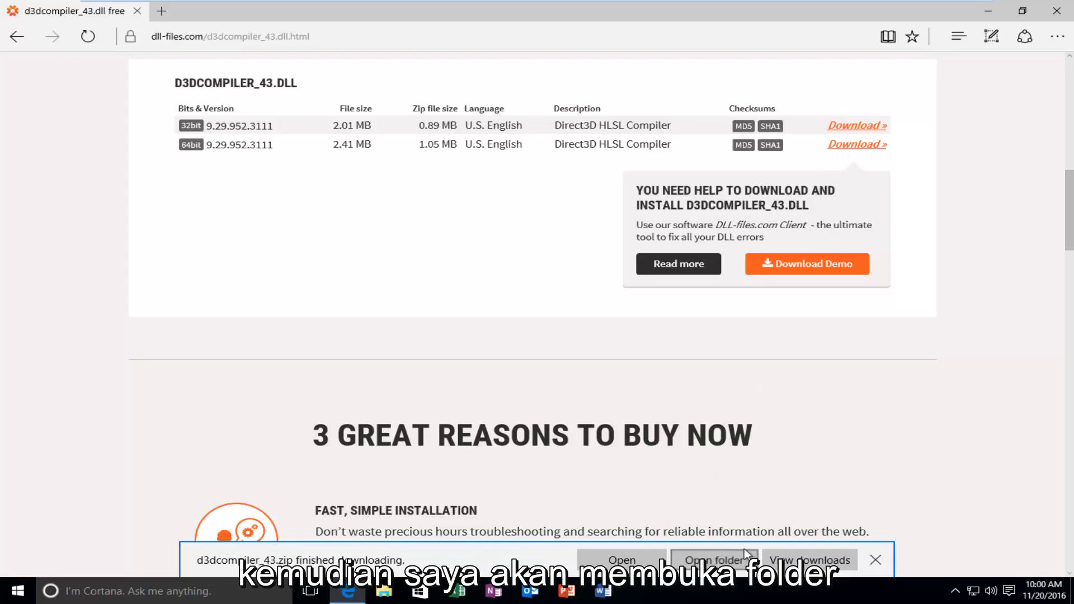
- Move d3dcompiler_43.zip from Downloads to the desktop and open it in WinRAR
left_click(989, 11)
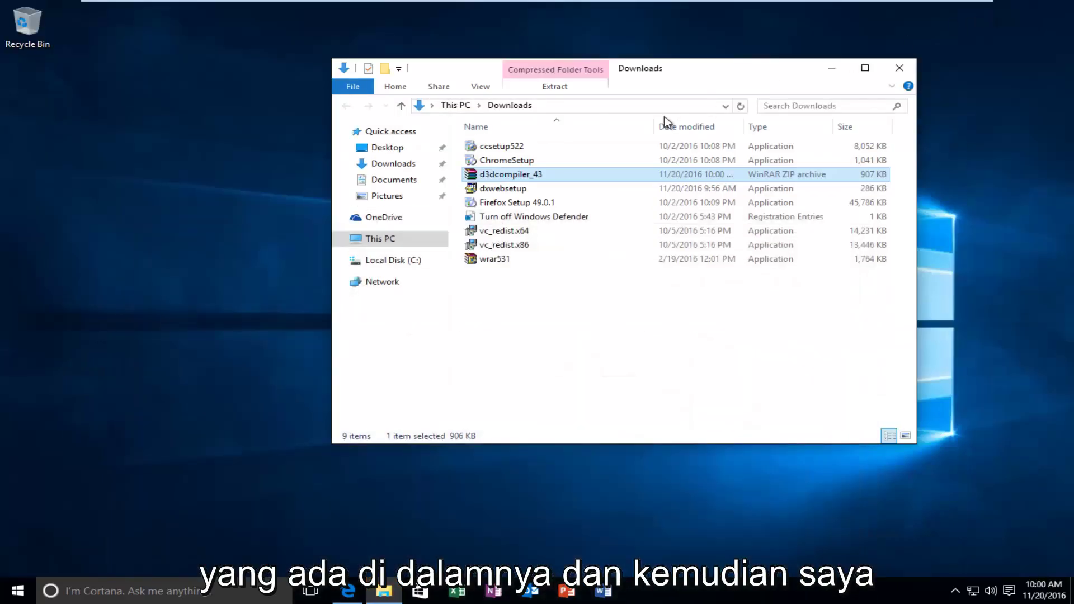
mouse_move(509, 177)
left_mouse_down()
mouse_move(280, 178)
mouse_move(185, 192)
left_mouse_up()
right_click(184, 192)
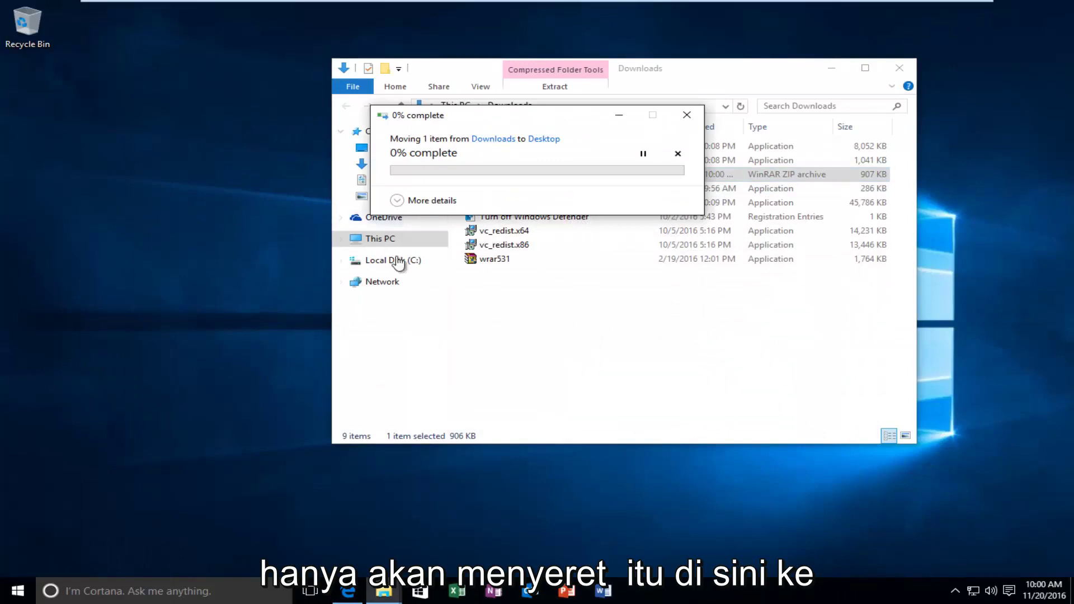
left_click(278, 145)
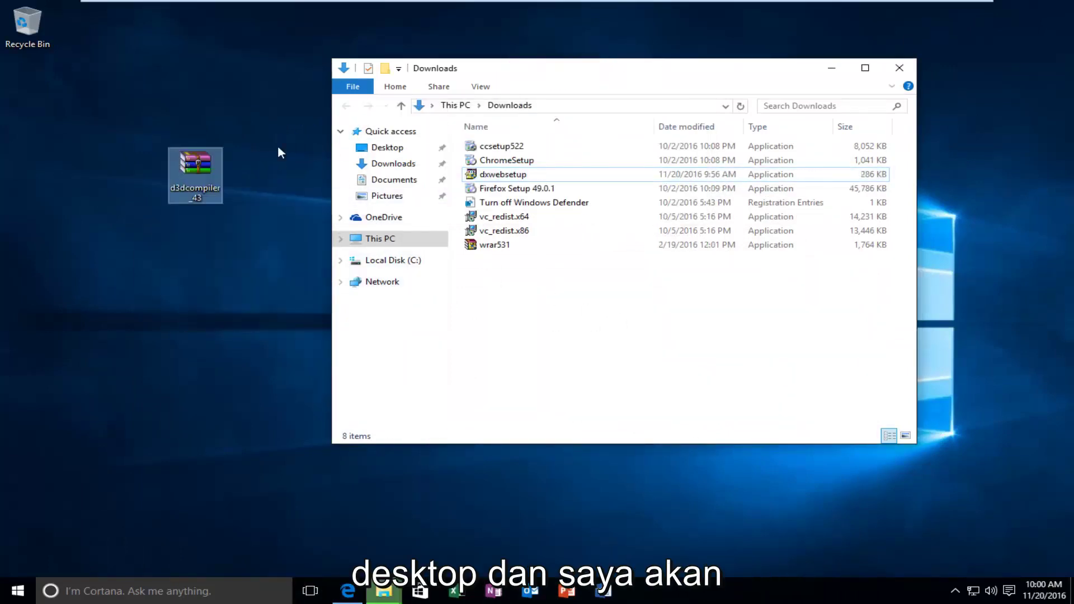
left_click(900, 68)
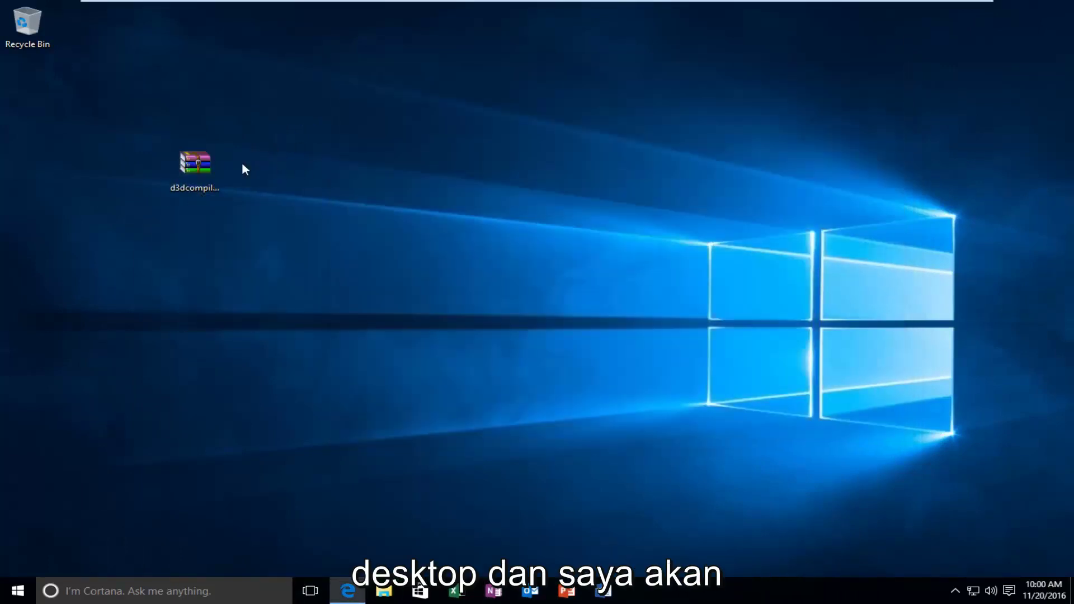
double_click(199, 166)
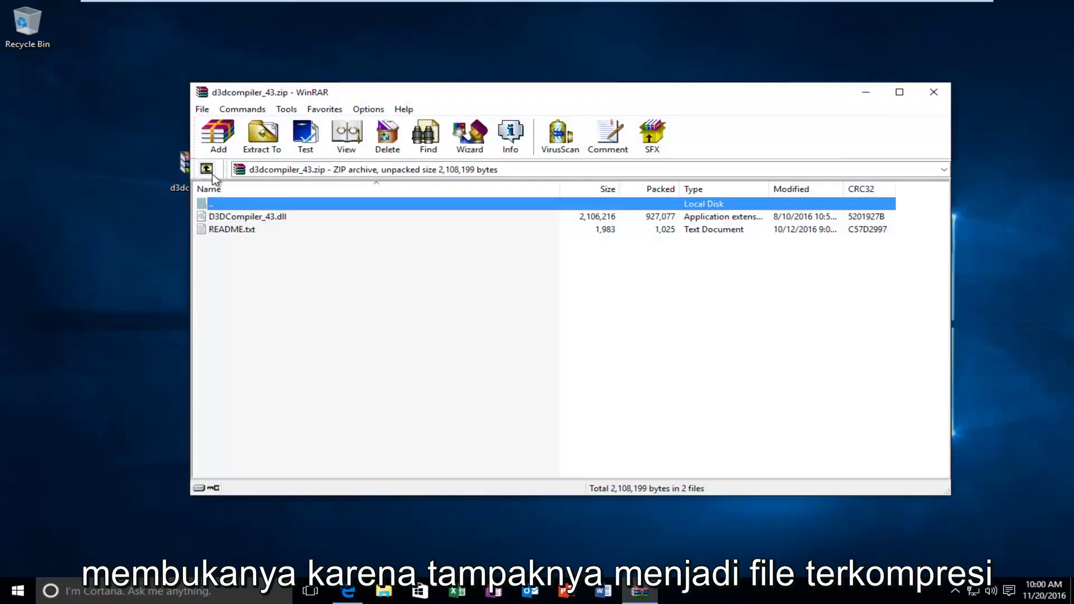
- Extract D3DCompiler_43.dll to the desktop, close WinRAR, and move the archive icon top-left
left_click(245, 217)
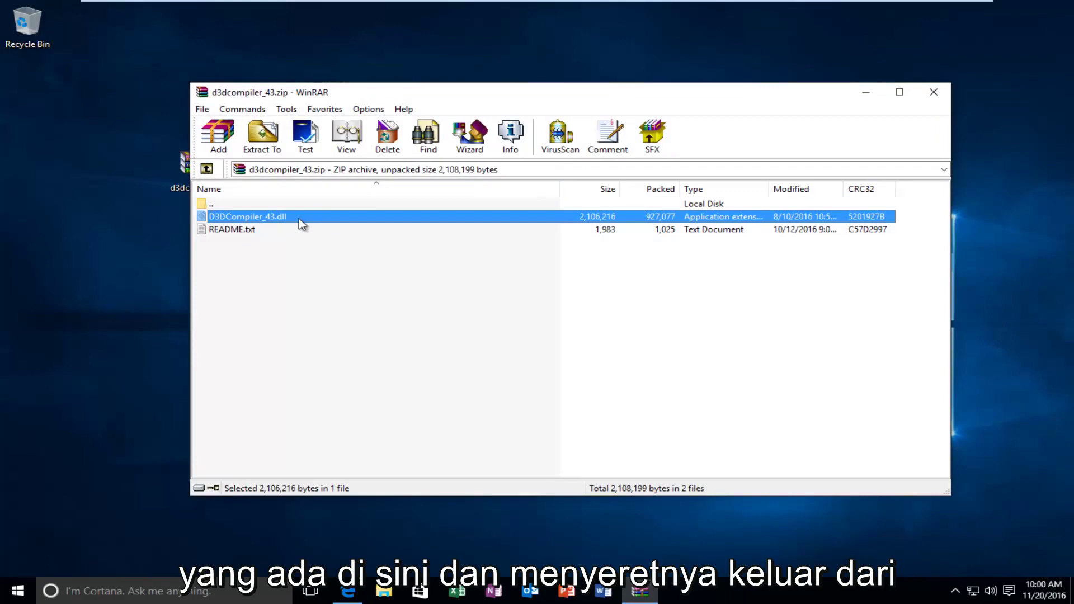
left_click_drag(253, 216, 158, 231)
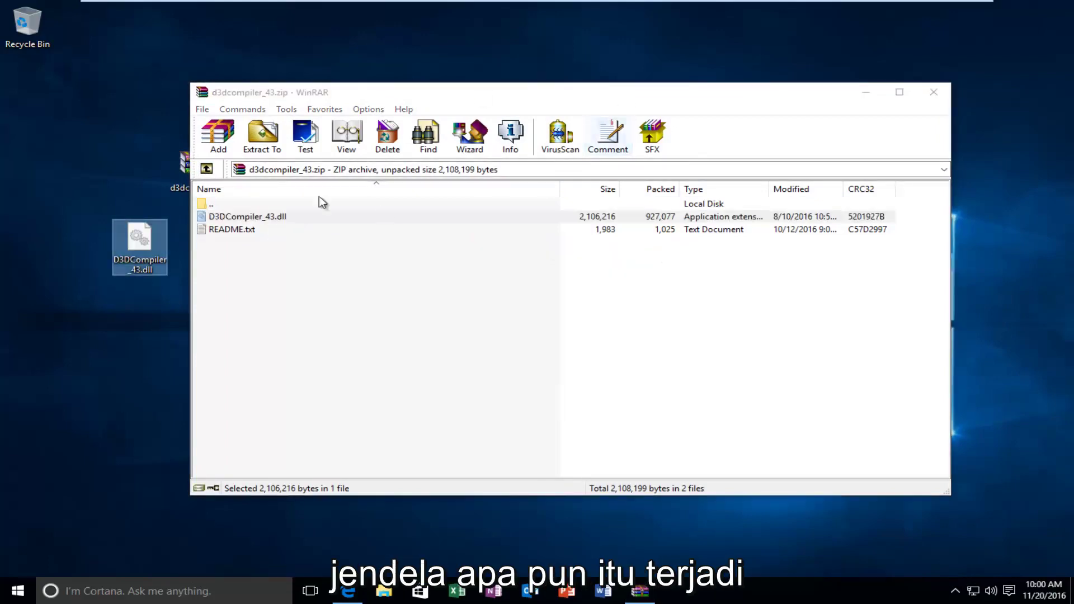
left_click(306, 91)
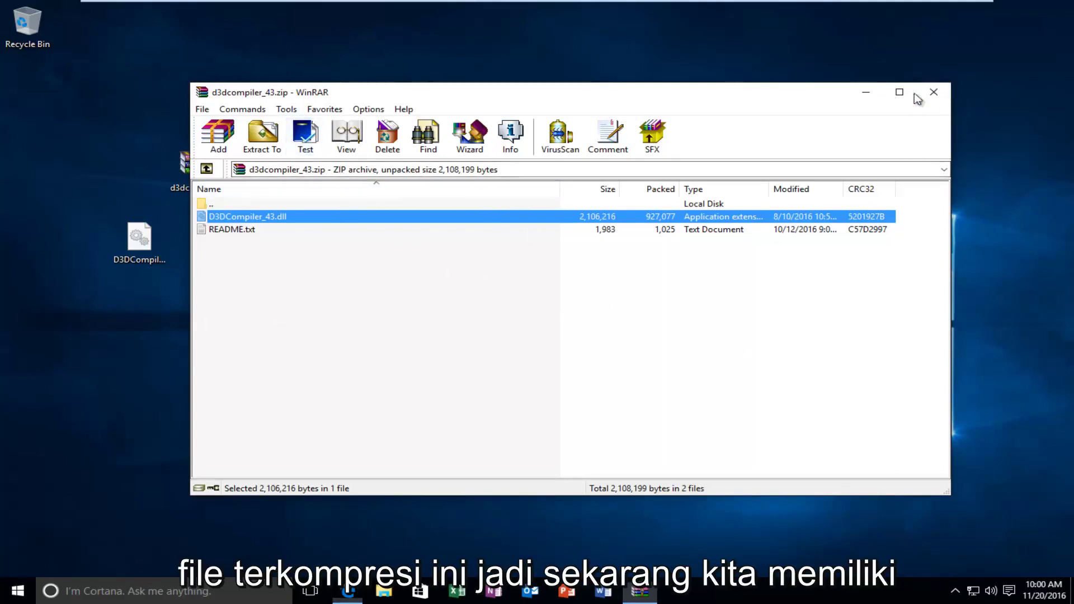
left_click(933, 92)
left_click(120, 248)
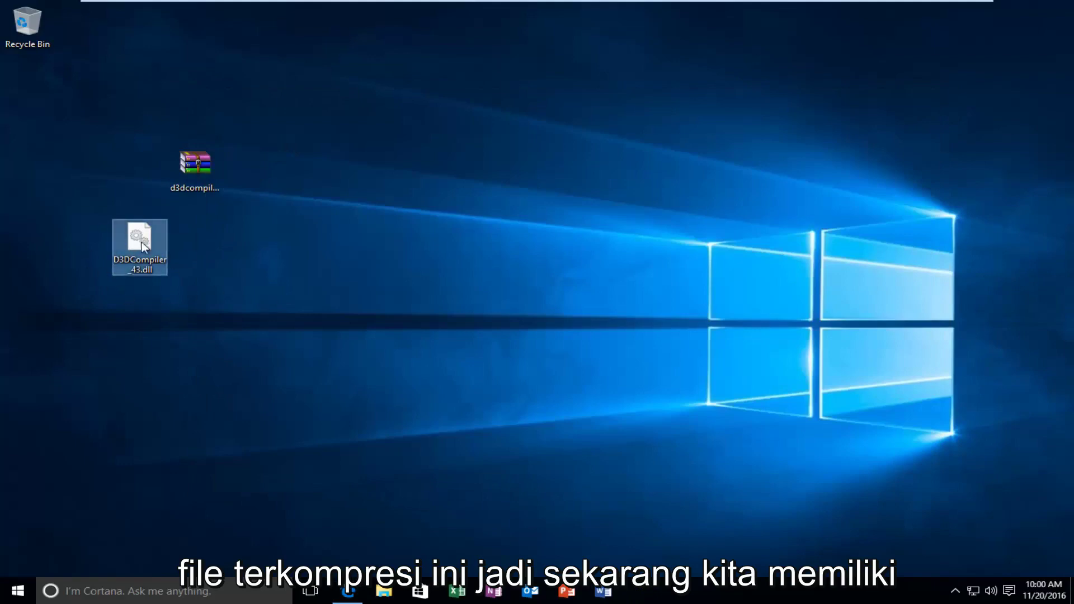
left_click_drag(195, 166, 32, 101)
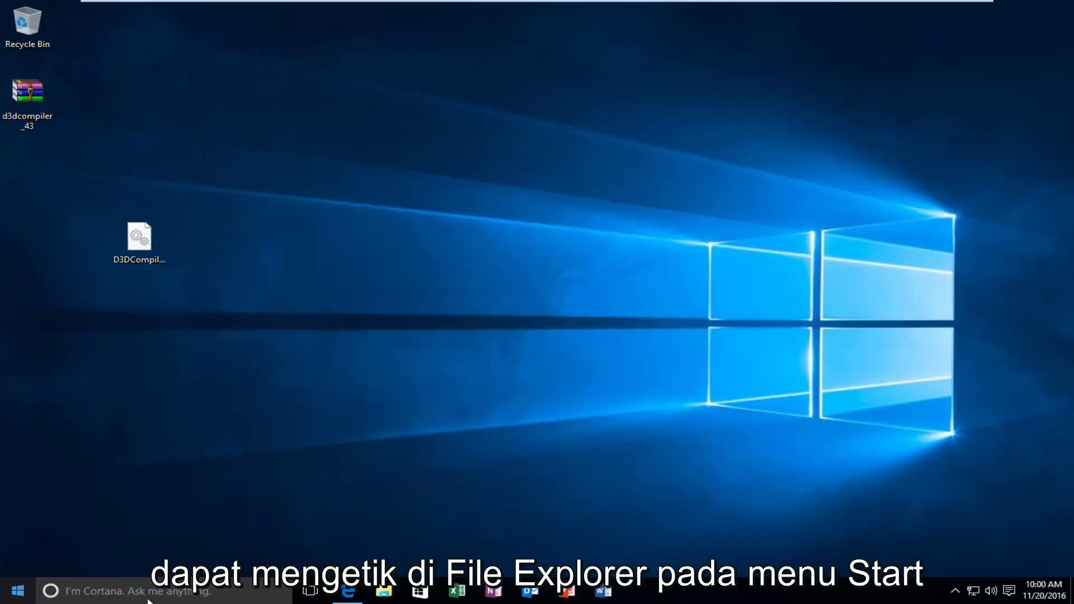
- Browse File Explorer to C:\Windows\System32 and select the extracted D3DCompiler_43.dll
left_click(385, 592)
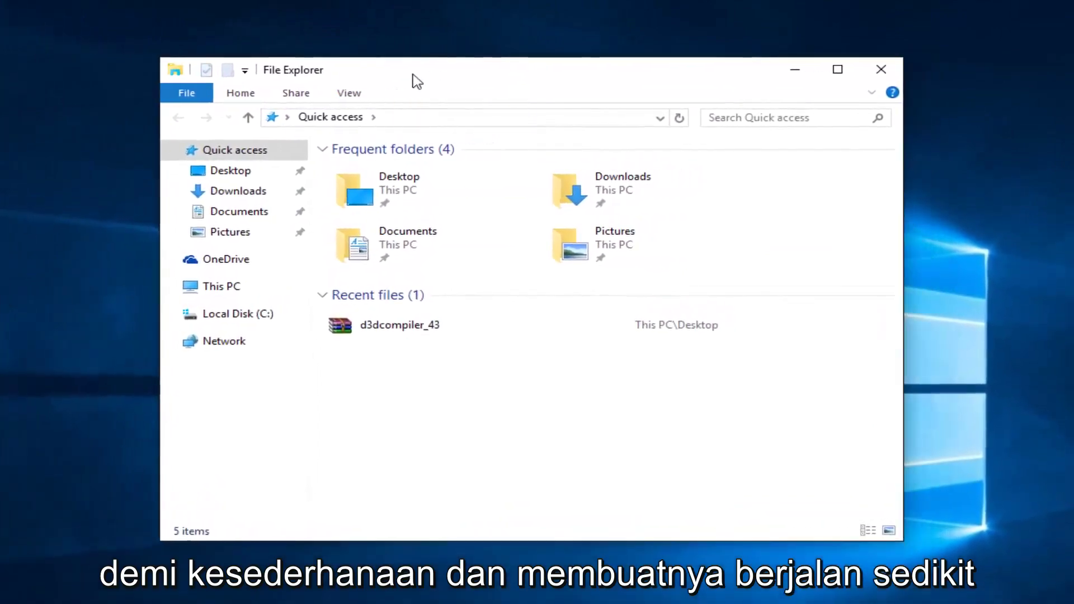
mouse_move(201, 316)
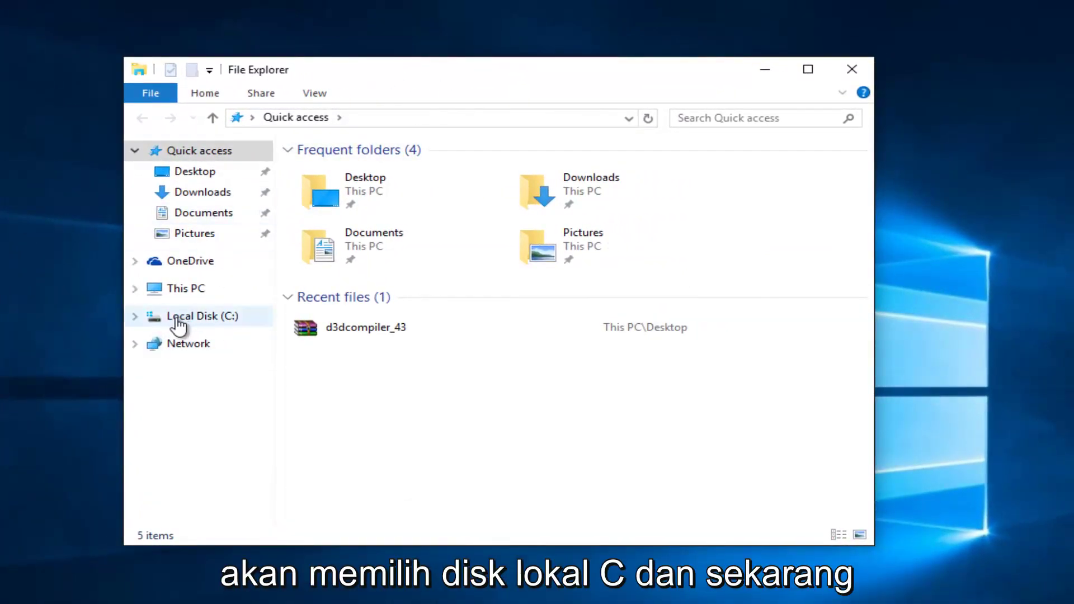
left_click(199, 324)
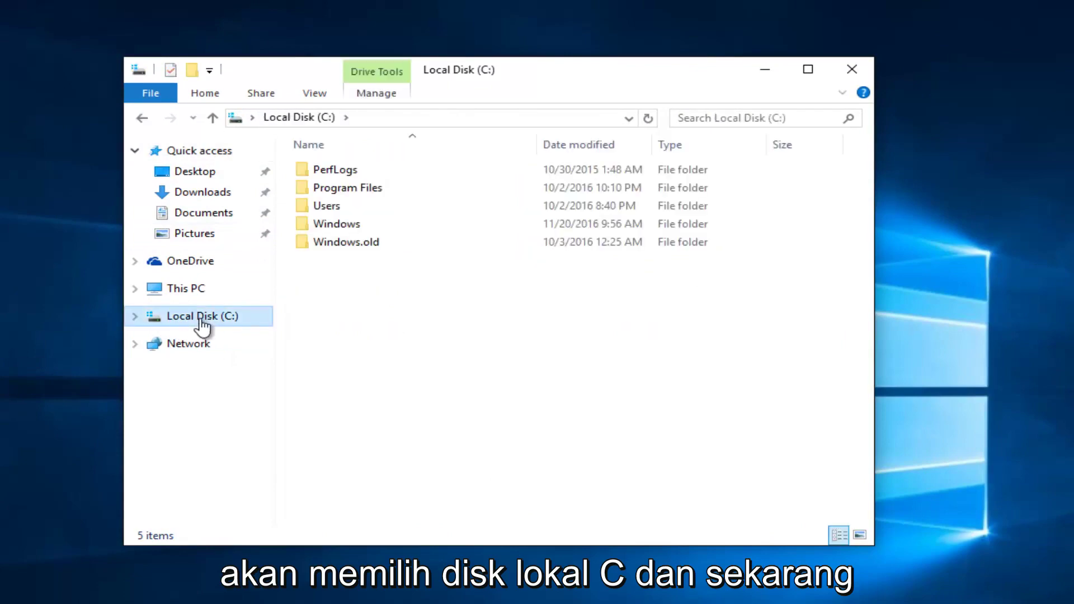
double_click(330, 225)
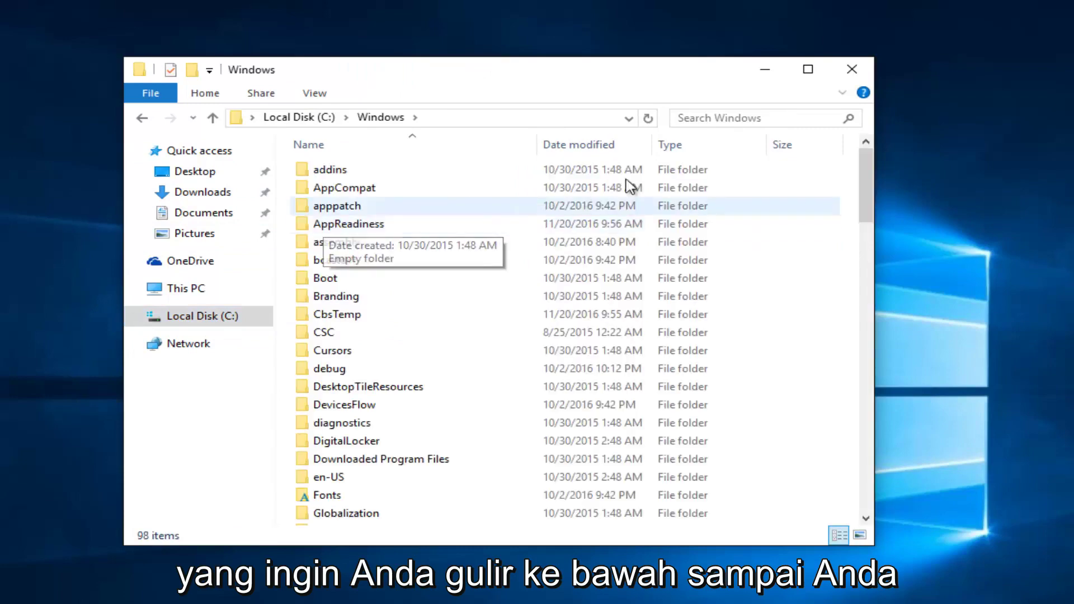
left_click_drag(865, 201, 858, 345)
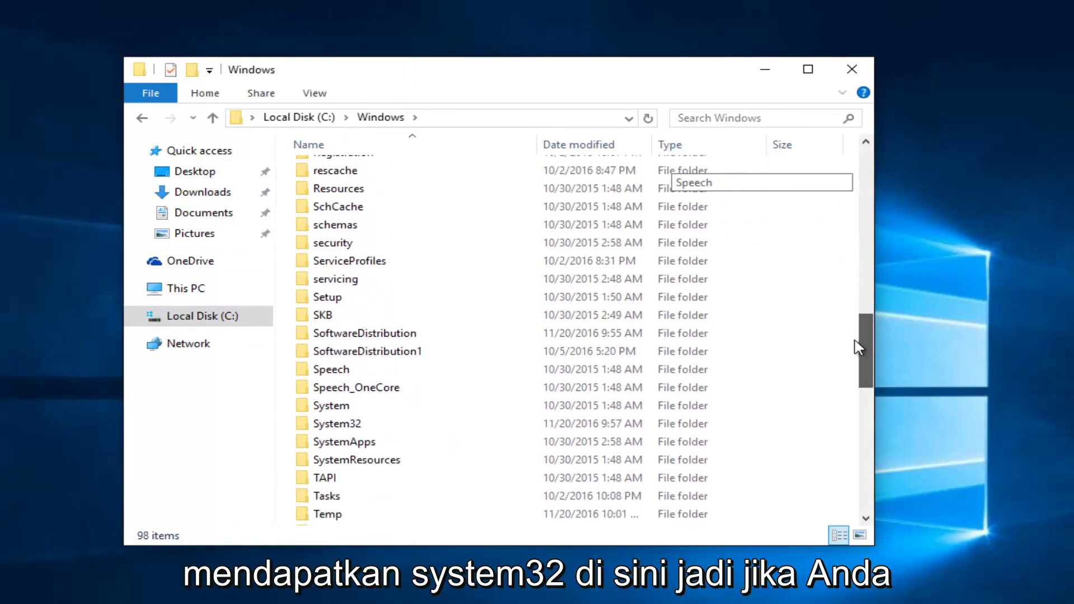
double_click(337, 425)
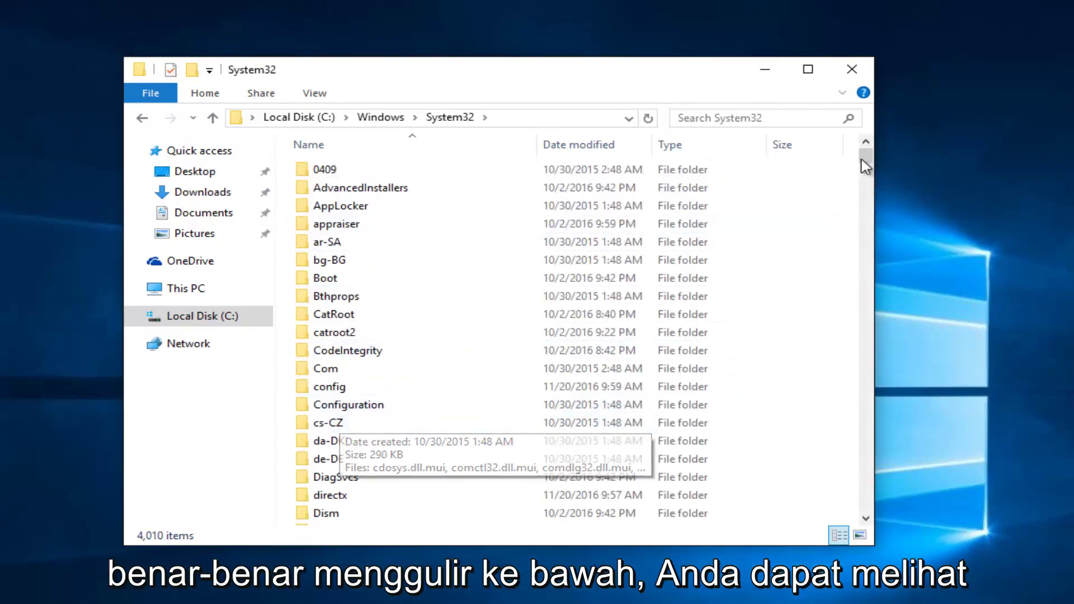
left_click_drag(864, 159, 865, 264)
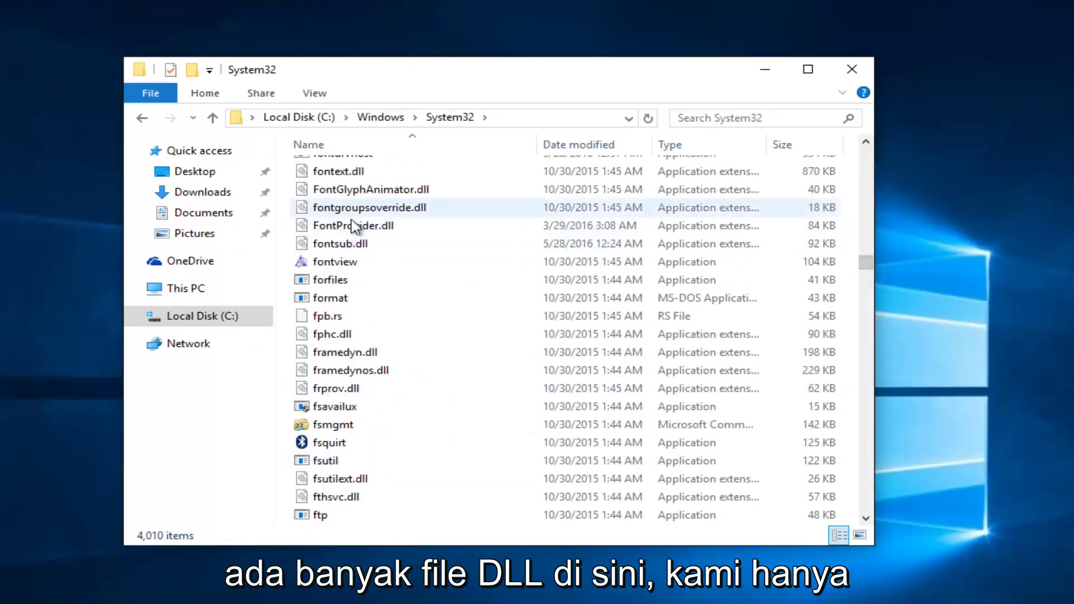
scroll(336, 228, "up", 1)
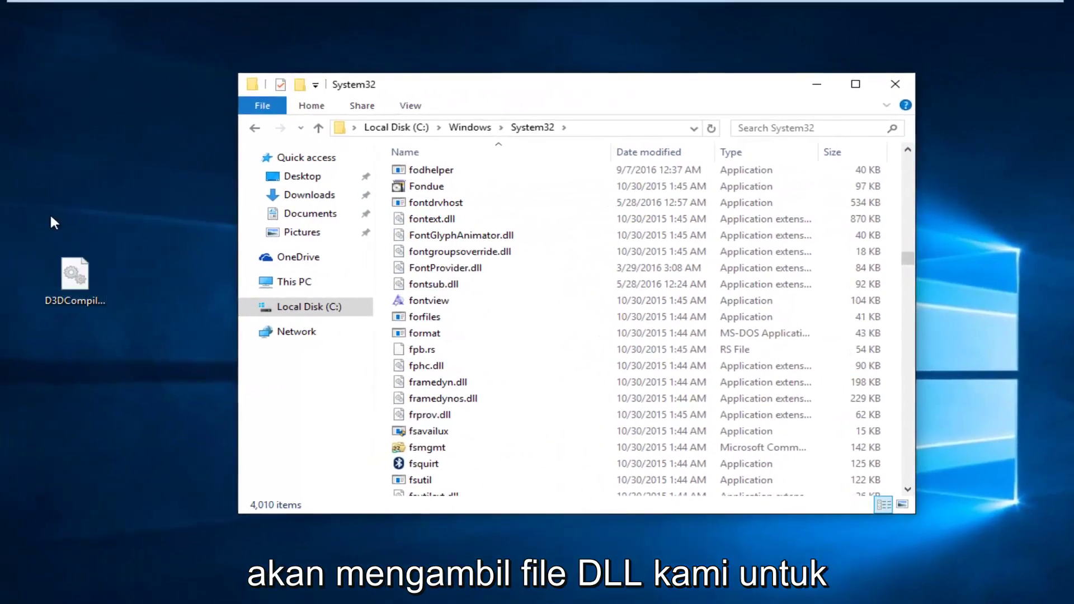
left_click(74, 277)
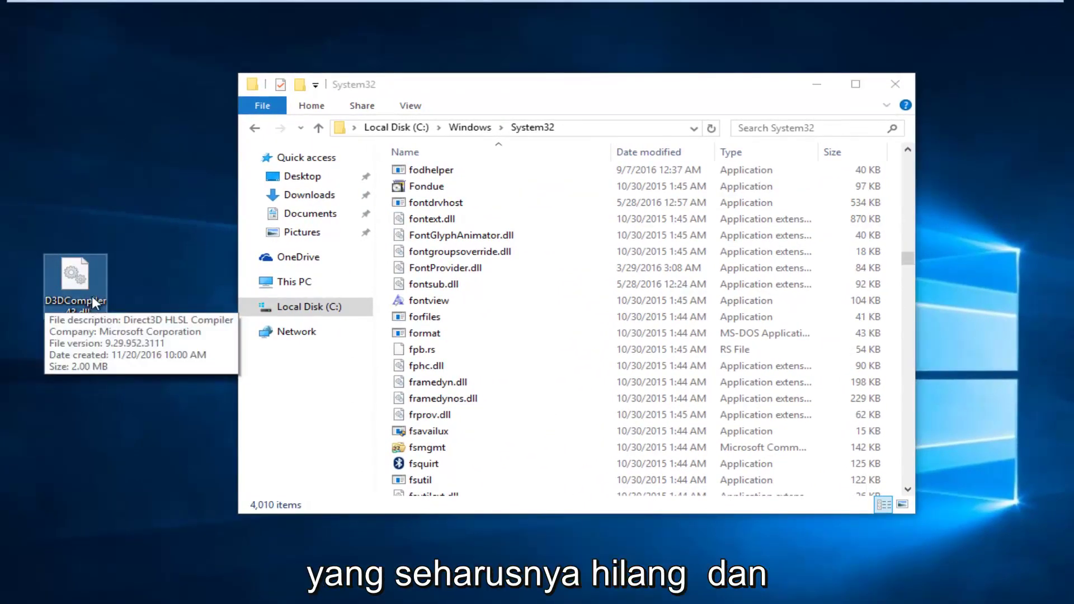
- Move D3DCompiler_43.dll from the desktop into System32, replacing the existing copy with administrator permission
left_click_drag(81, 288, 478, 386)
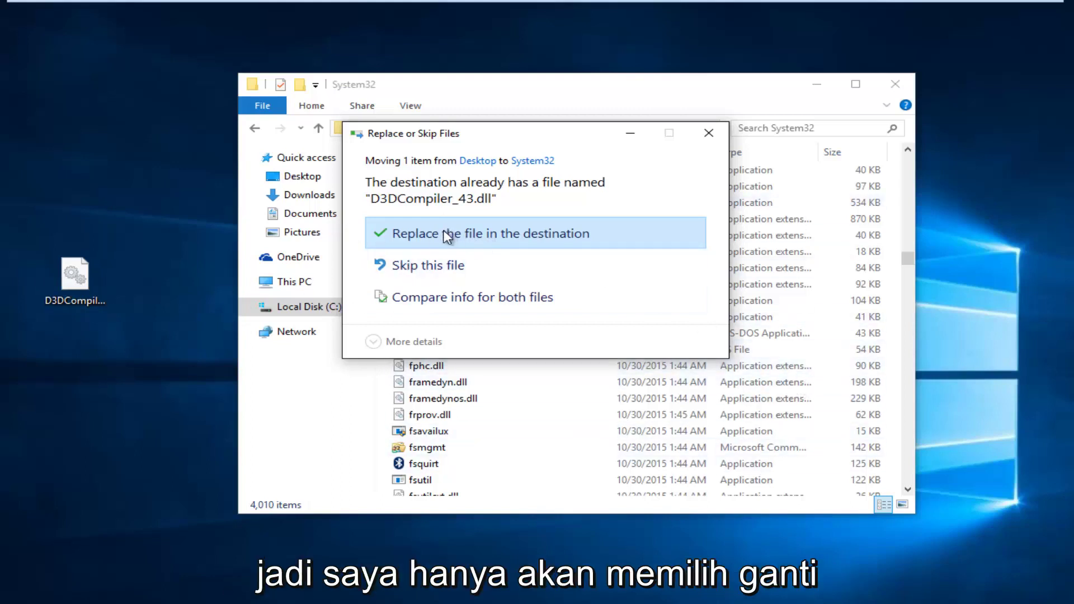
left_click(497, 234)
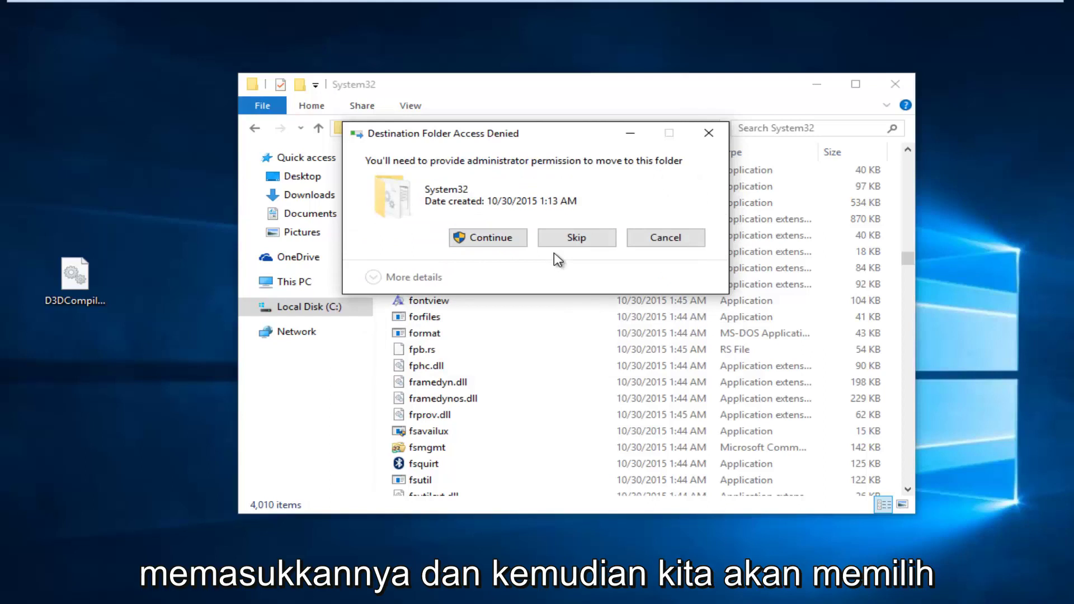
left_click(492, 239)
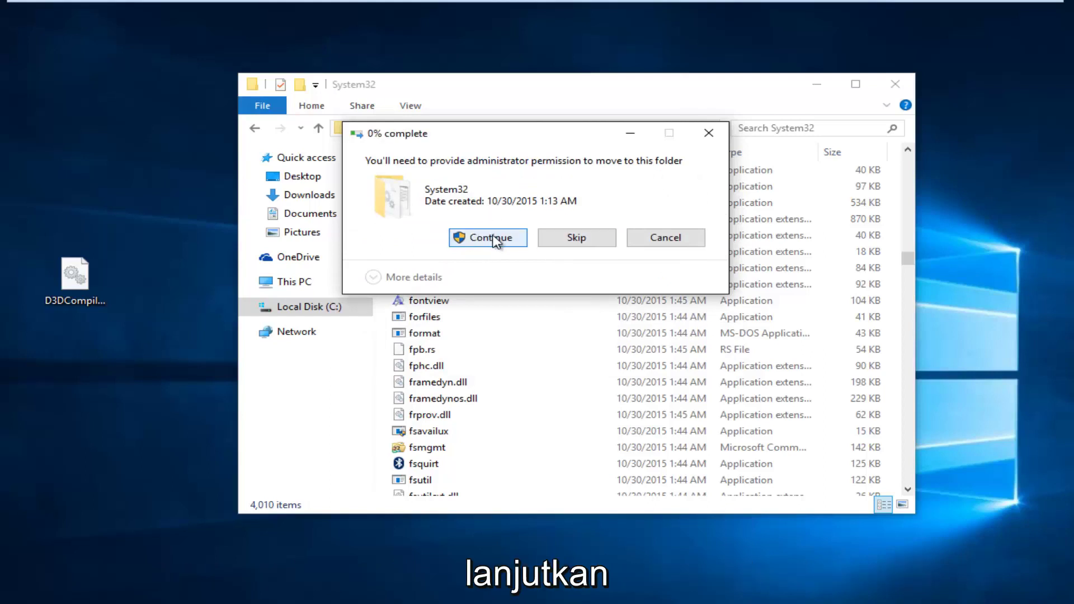